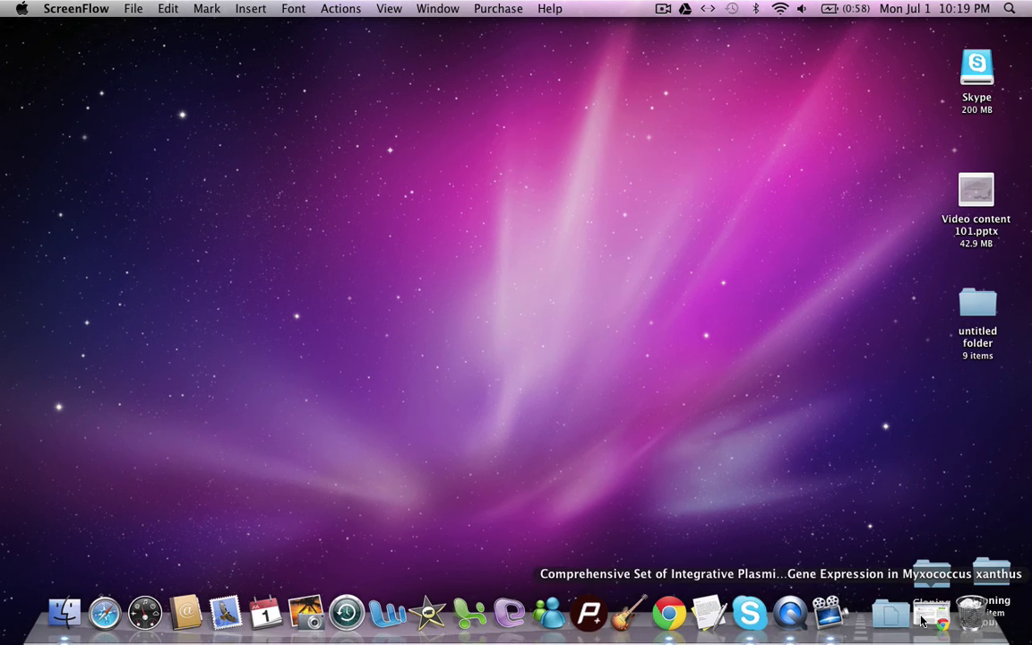
- Restore the PMC article on copper-inducible Myxococcus xanthus vectors and highlight parts of its title
click(923, 620)
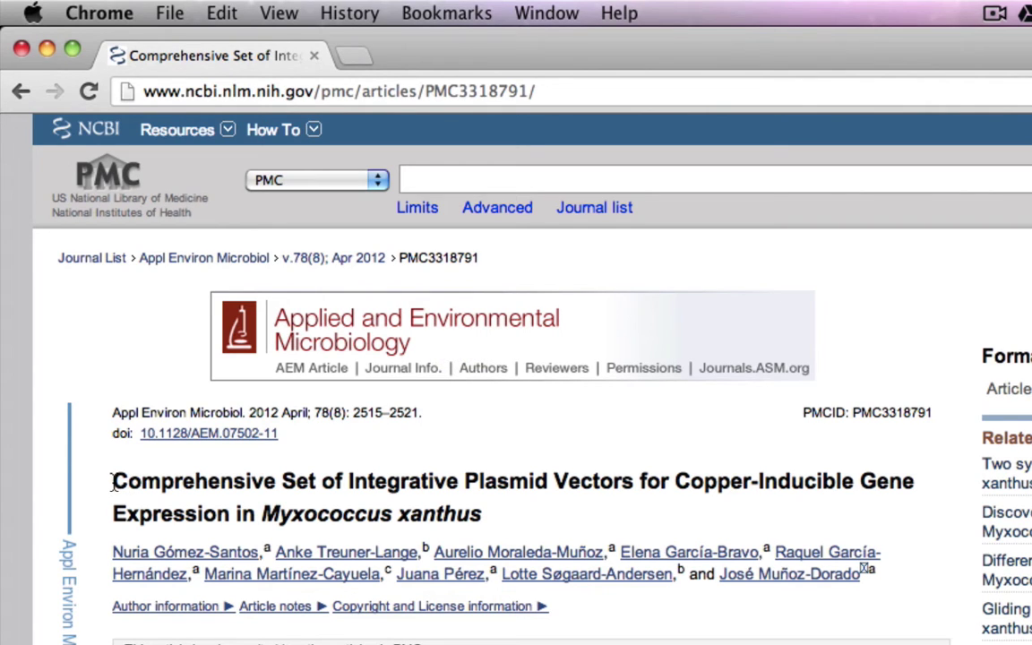
drag(113, 481, 514, 520)
click(754, 501)
drag(757, 481, 229, 513)
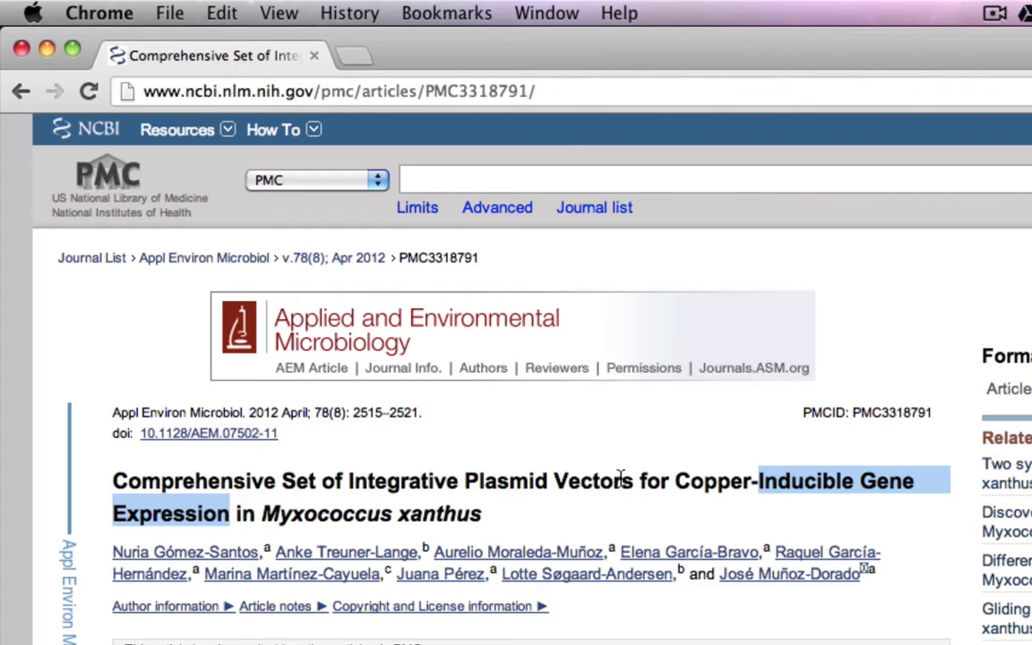
click(678, 480)
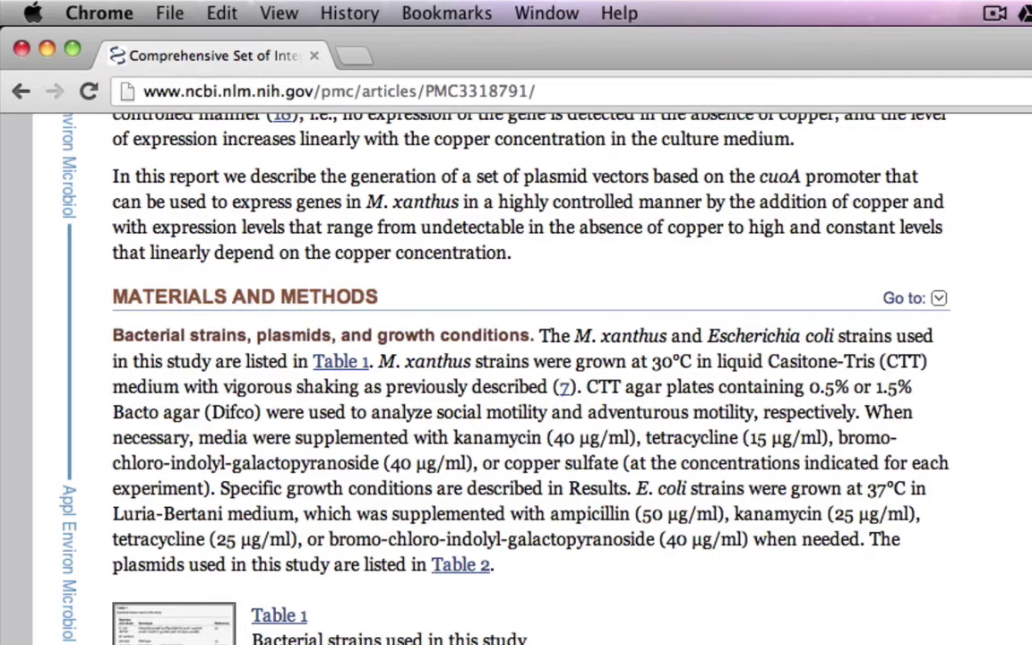
- Highlight the plasmid-construction heading and the pUC19, cuoA promoter and pNG10A sentences
scroll(528, 376, down, 20)
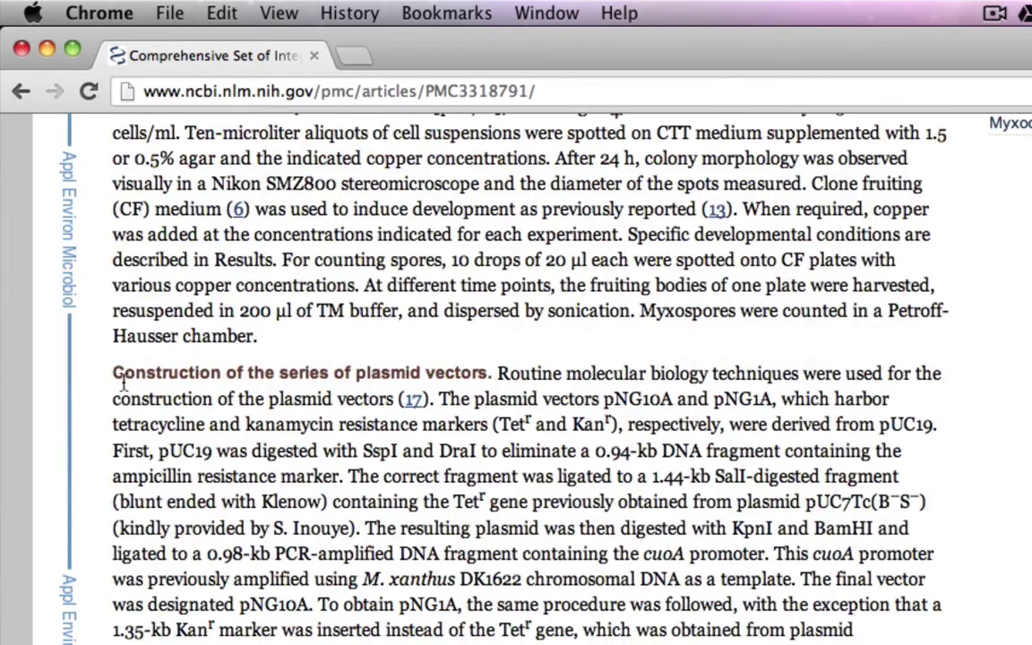
drag(112, 372, 493, 375)
click(680, 472)
drag(732, 424, 936, 424)
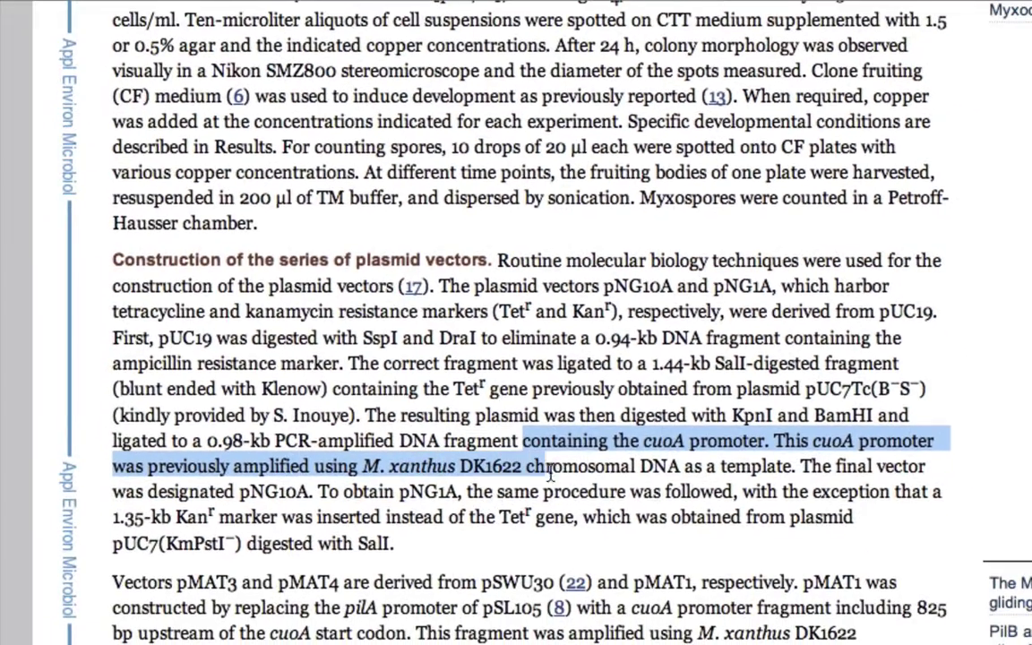
drag(550, 475, 793, 473)
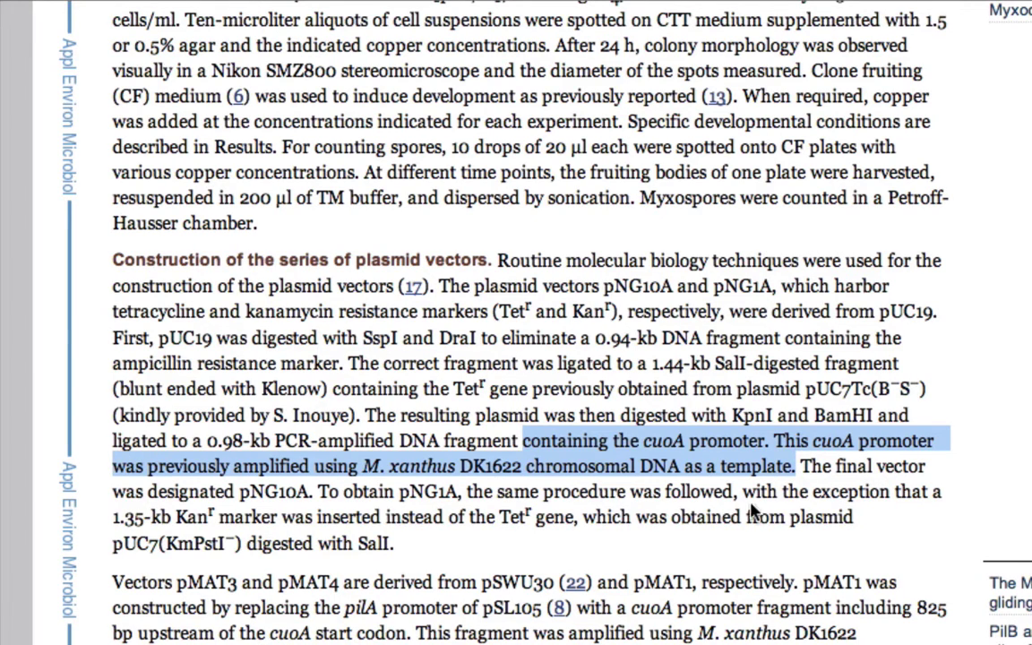
mouse_move(800, 466)
mouse_down()
mouse_move(214, 520)
mouse_move(273, 517)
mouse_move(304, 491)
mouse_up()
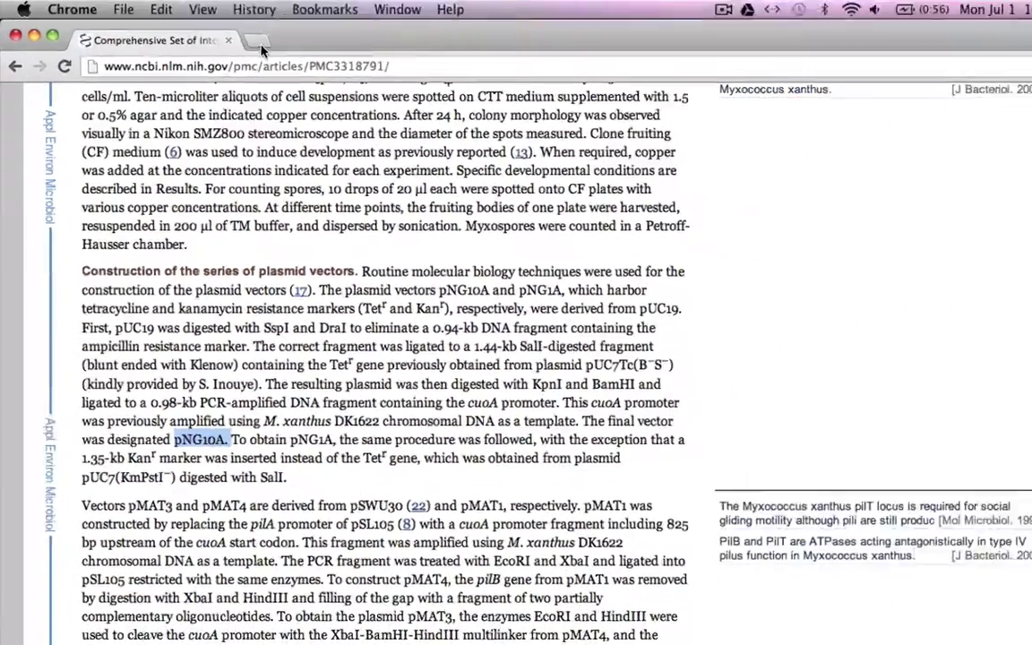
- Load pubmed.com in a new browser tab
click(258, 45)
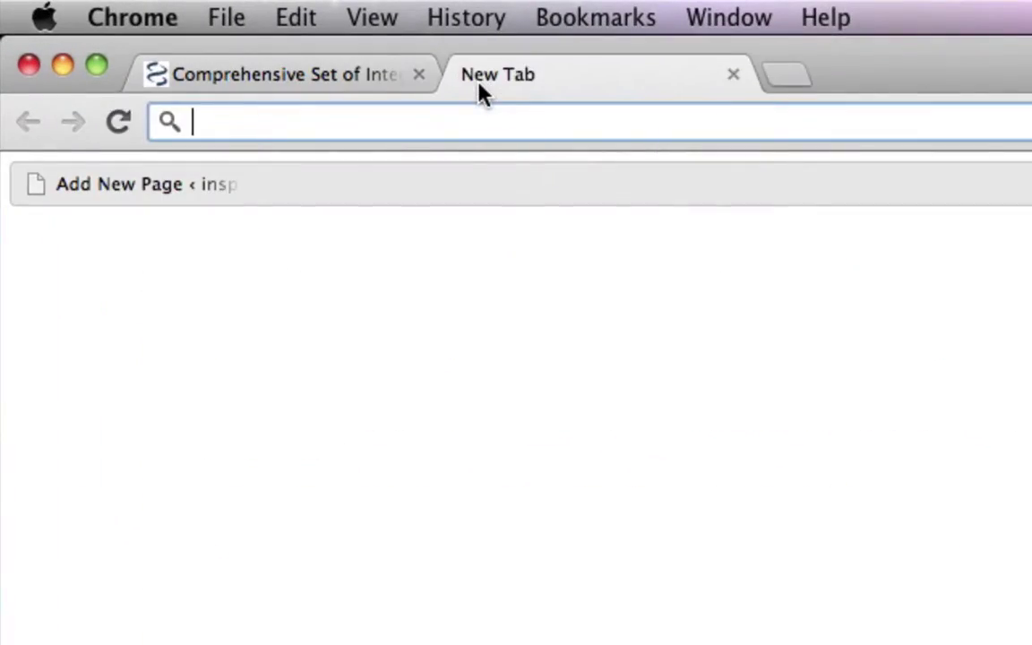
text(pub)
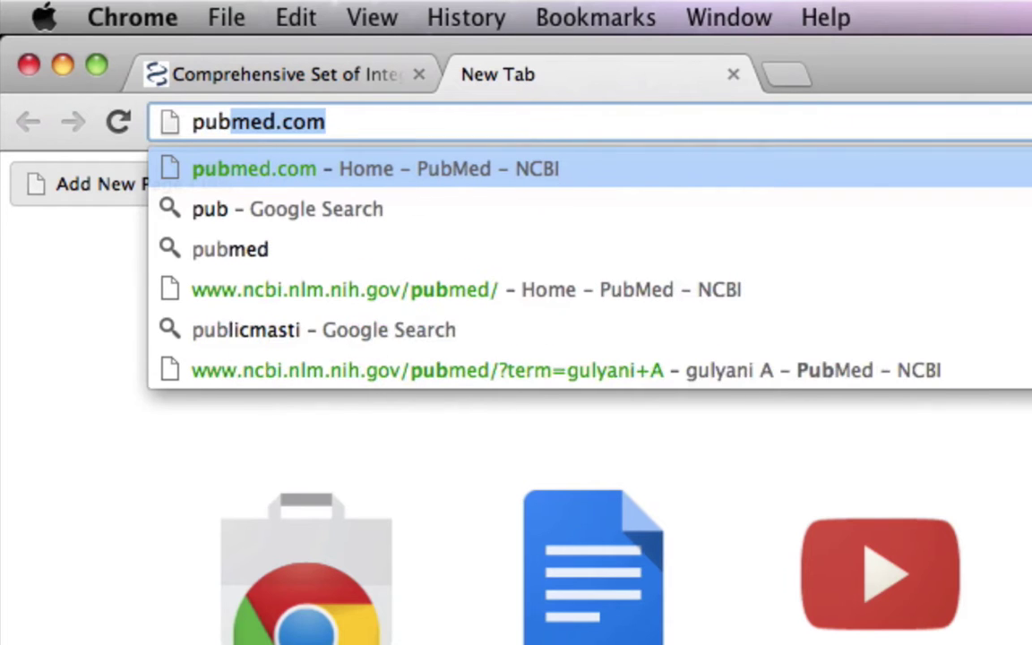
text(med.com)
key(Return)
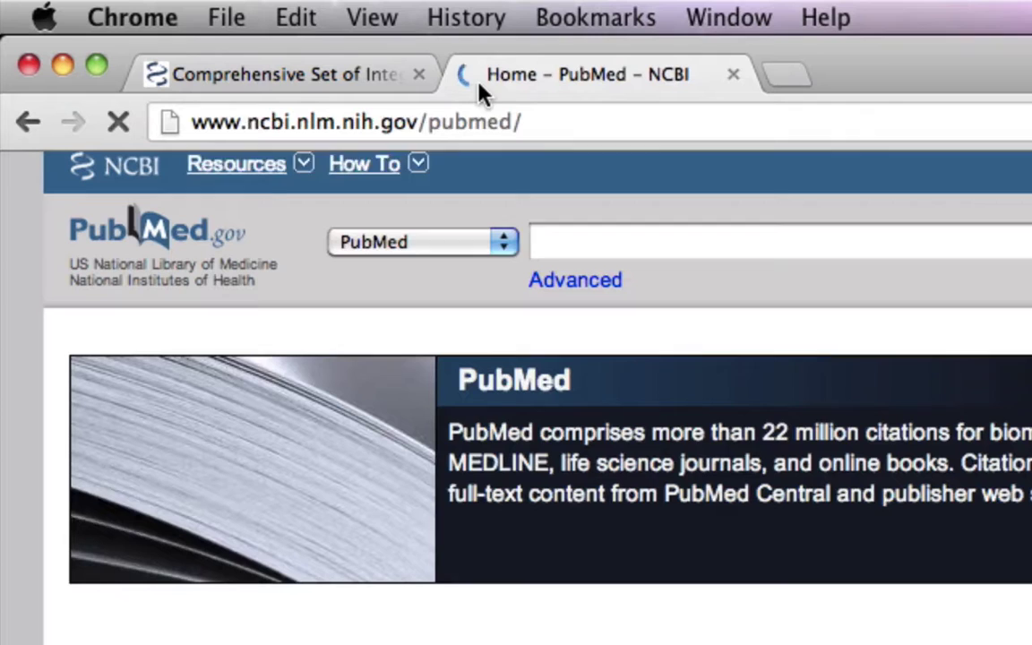
- Search the NCBI Nucleotide database for pNG10A
click(509, 243)
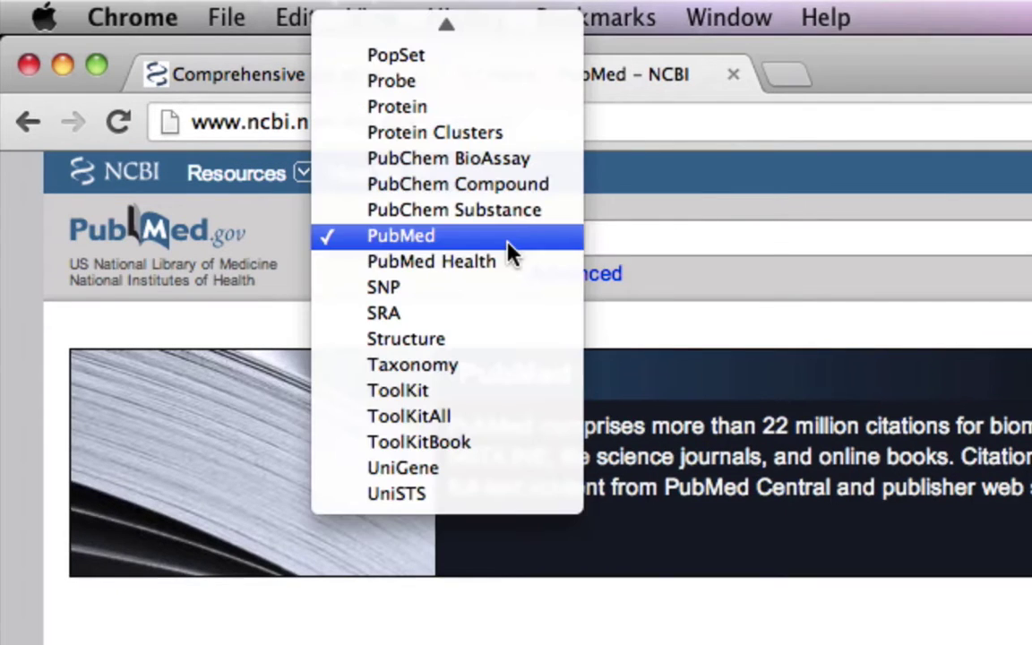
mouse_move(457, 25)
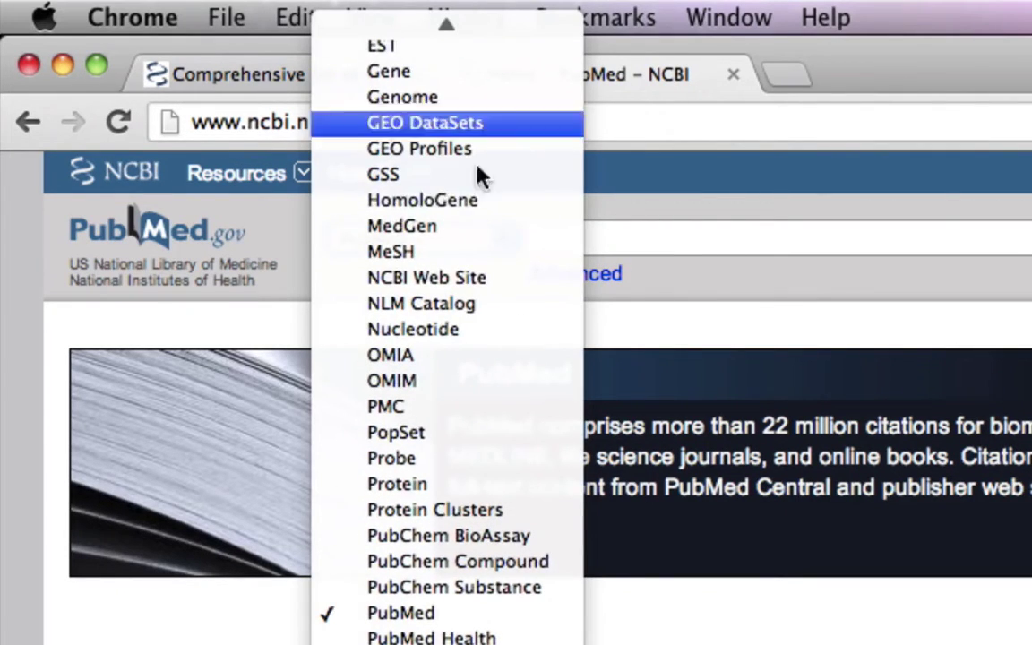
click(492, 333)
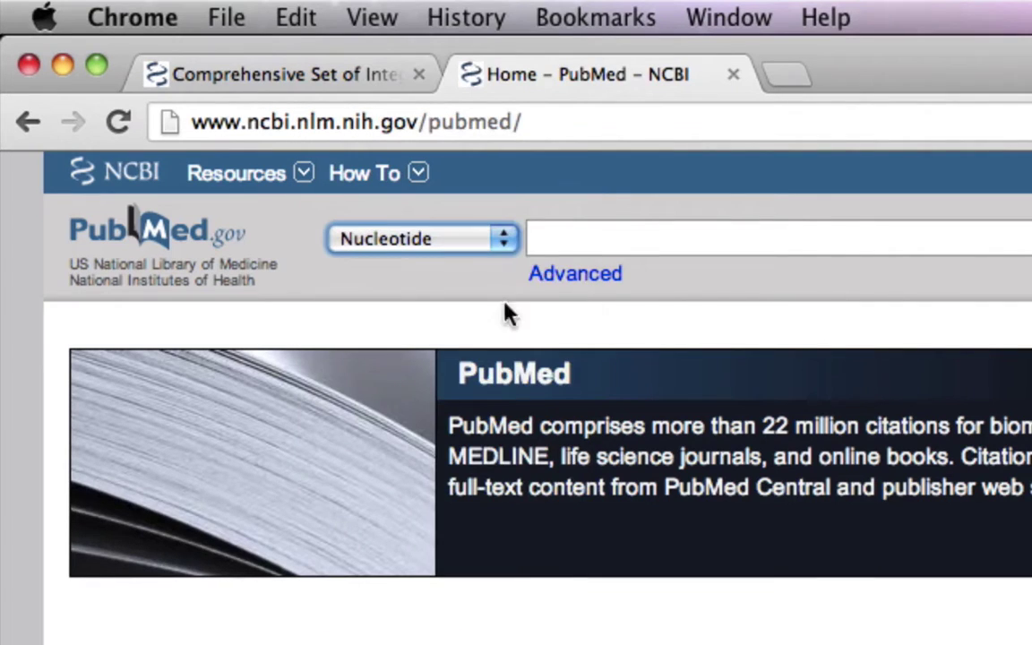
click(564, 237)
text(p)
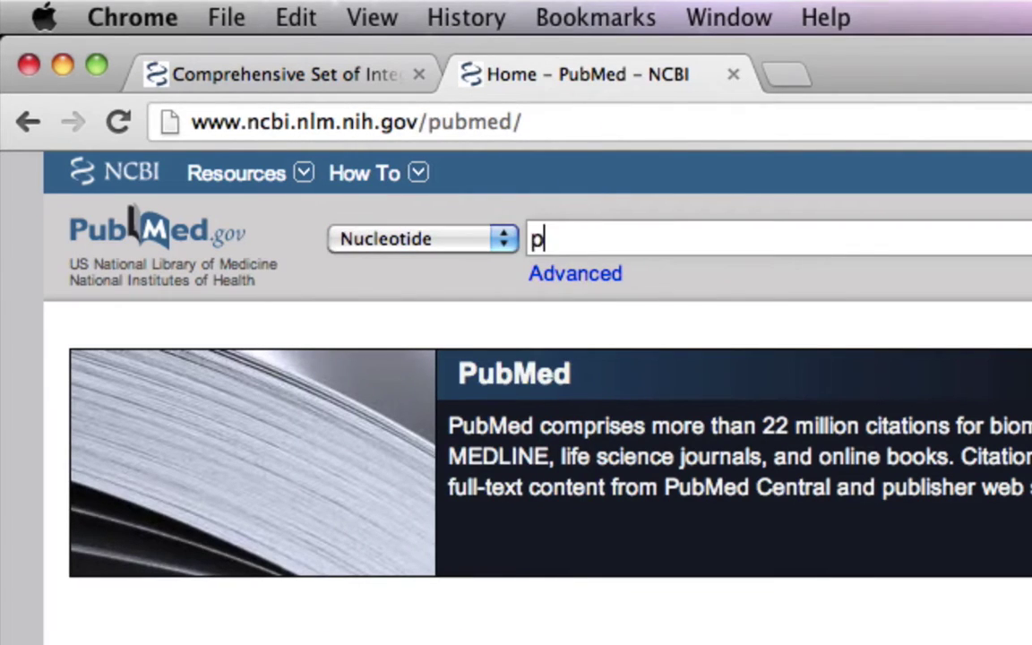
text(NG10A)
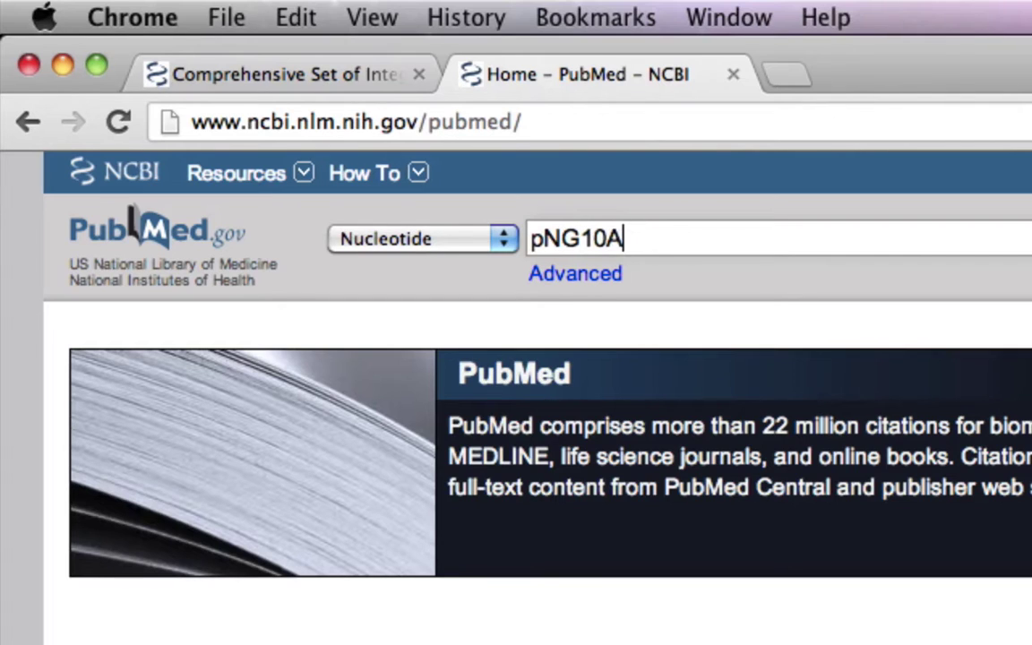
key(Return)
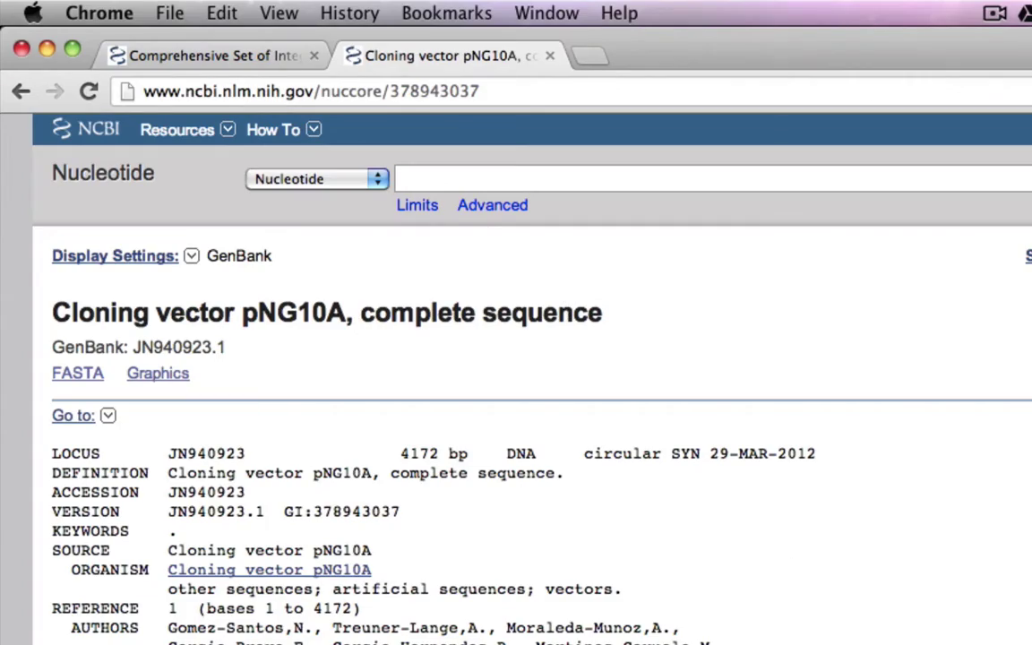
- Highlight an author name, the Myxococcus xanthus title ending and the expression note in the record
drag(332, 643, 552, 643)
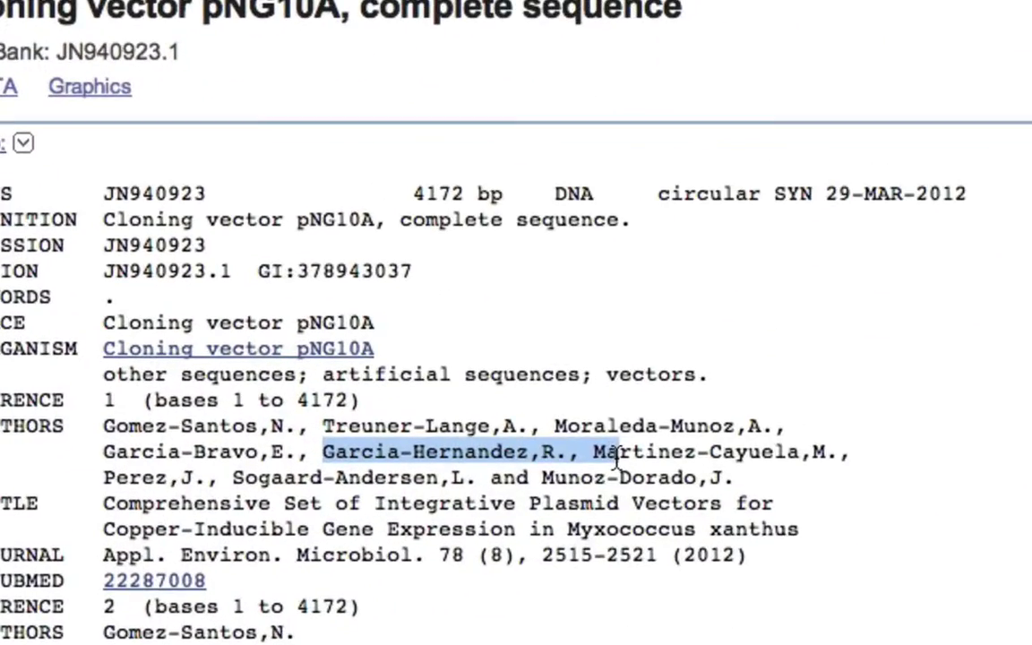
drag(615, 459, 584, 453)
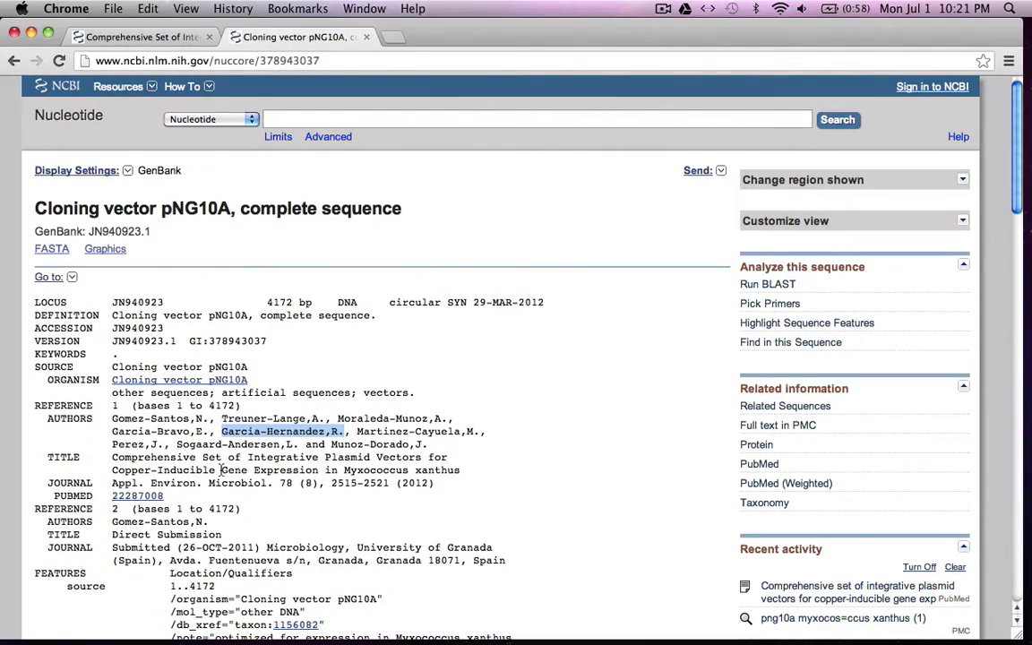
drag(221, 471, 381, 470)
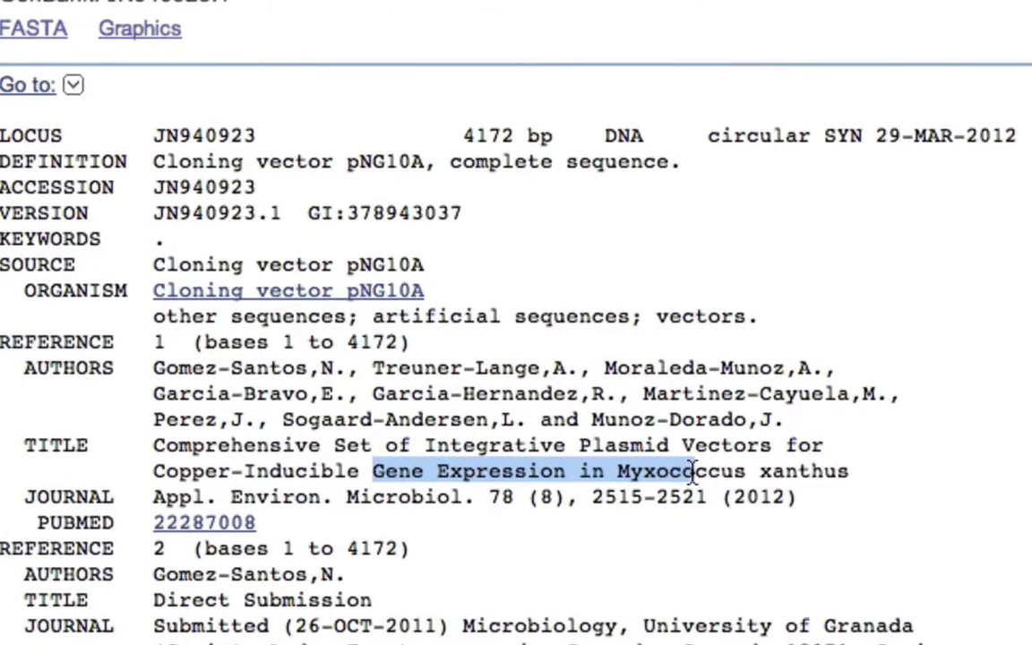
drag(694, 472, 797, 476)
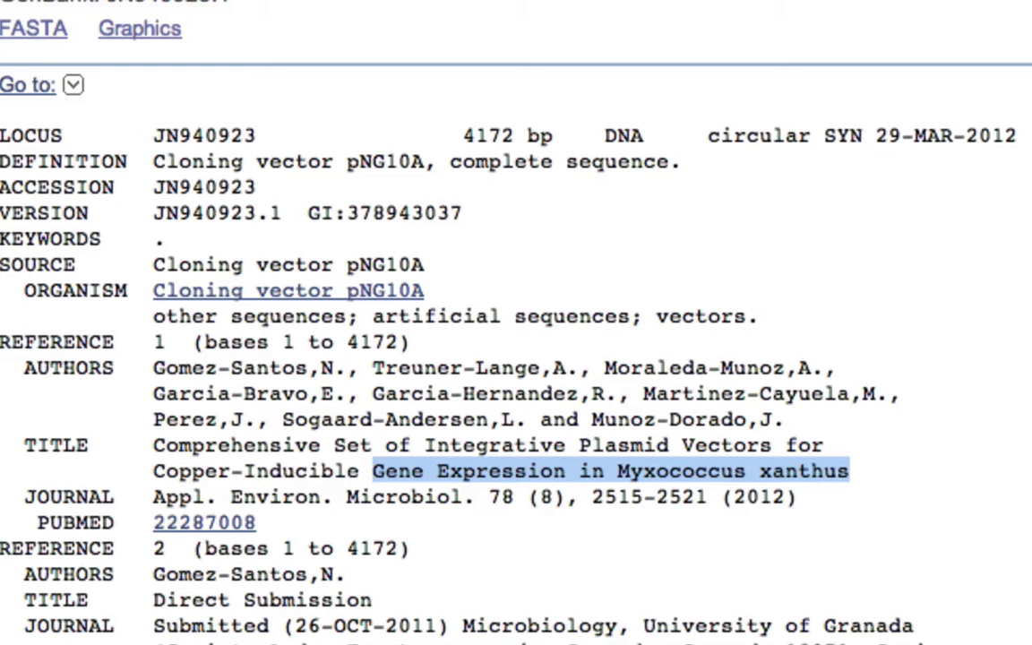
scroll(430, 322, down, 10)
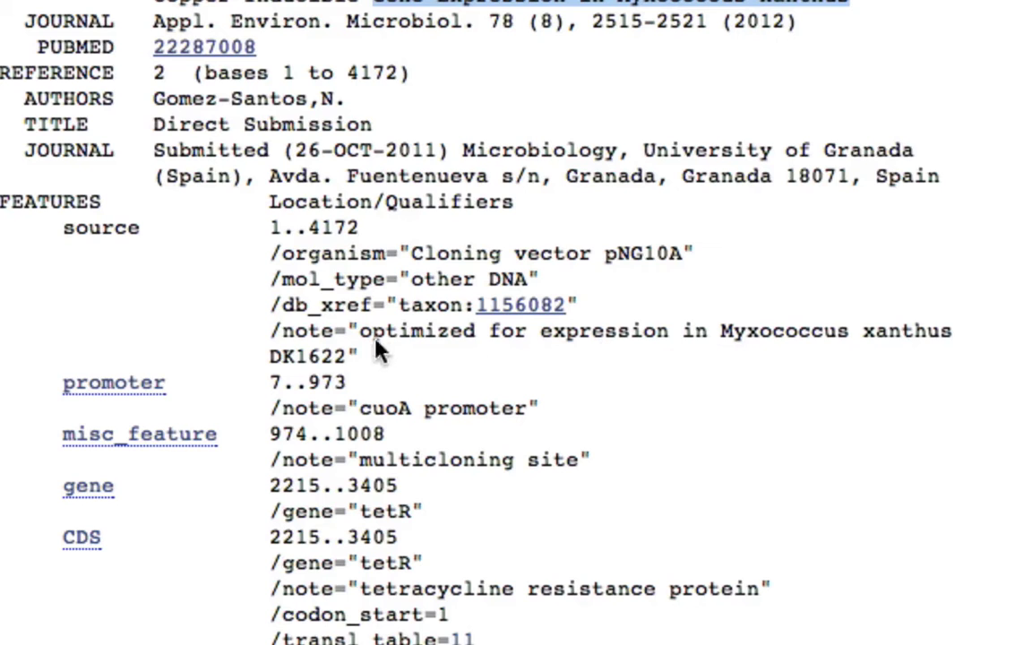
drag(359, 331, 946, 335)
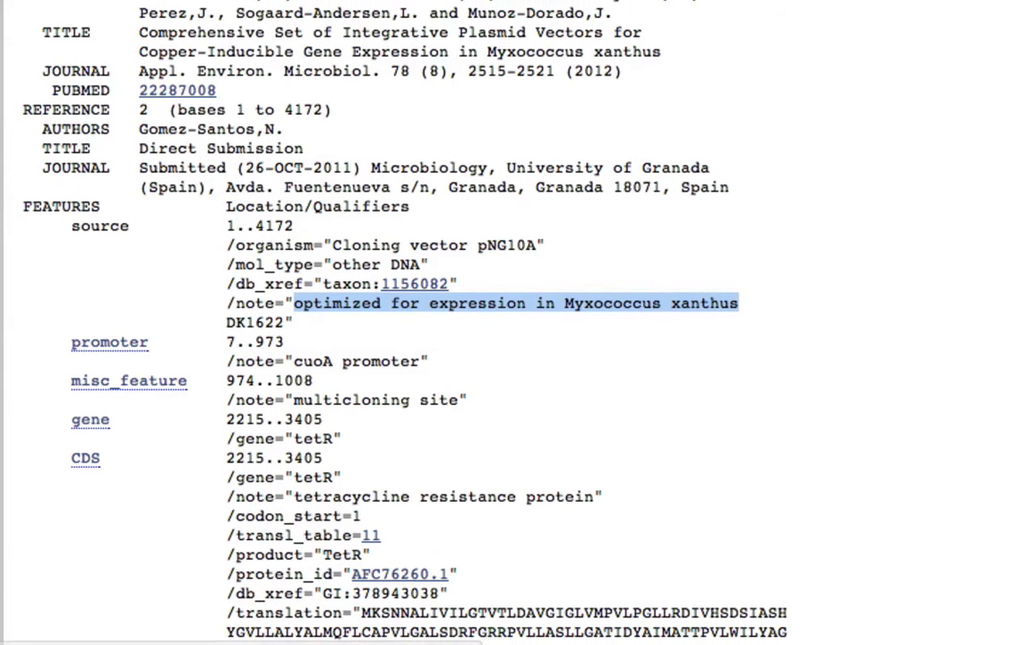
- Scroll down through the ORIGIN sequence to the footer and back up toward the top
scroll(735, 306, down, 3)
scroll(430, 323, down, 12)
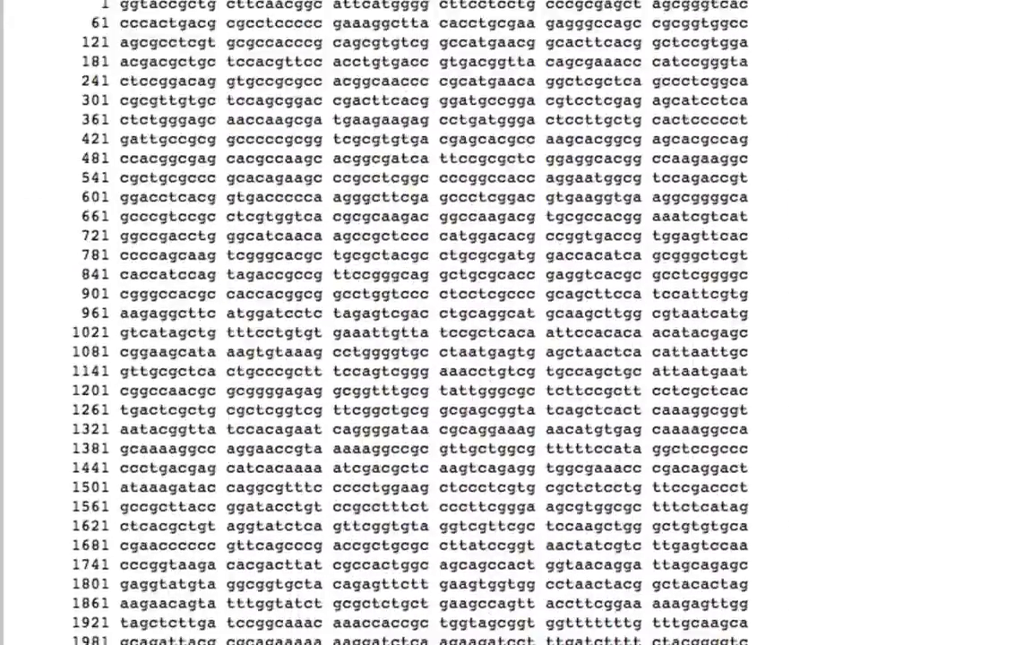
scroll(429, 323, down, 8)
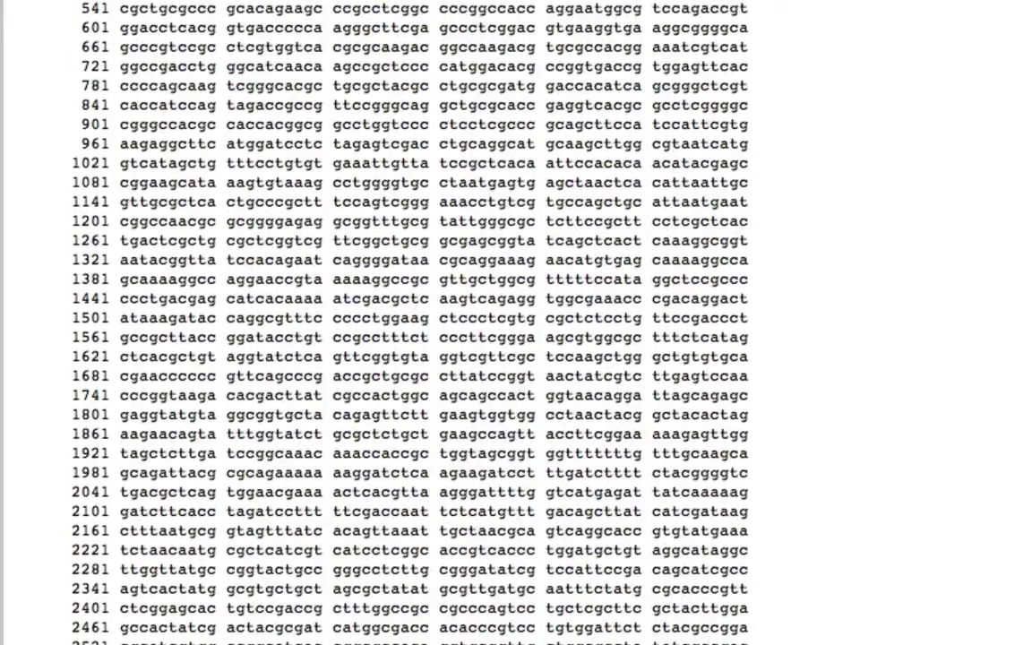
scroll(430, 323, down, 2)
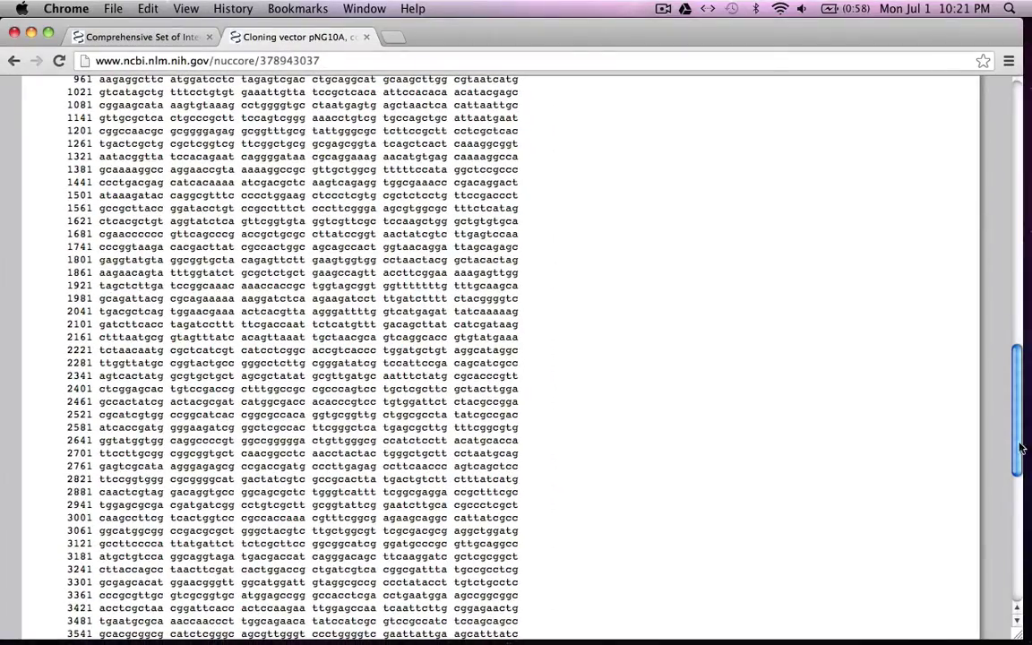
scroll(1028, 540, down, 20)
scroll(1029, 126, up, 20)
scroll(1029, 126, up, 15)
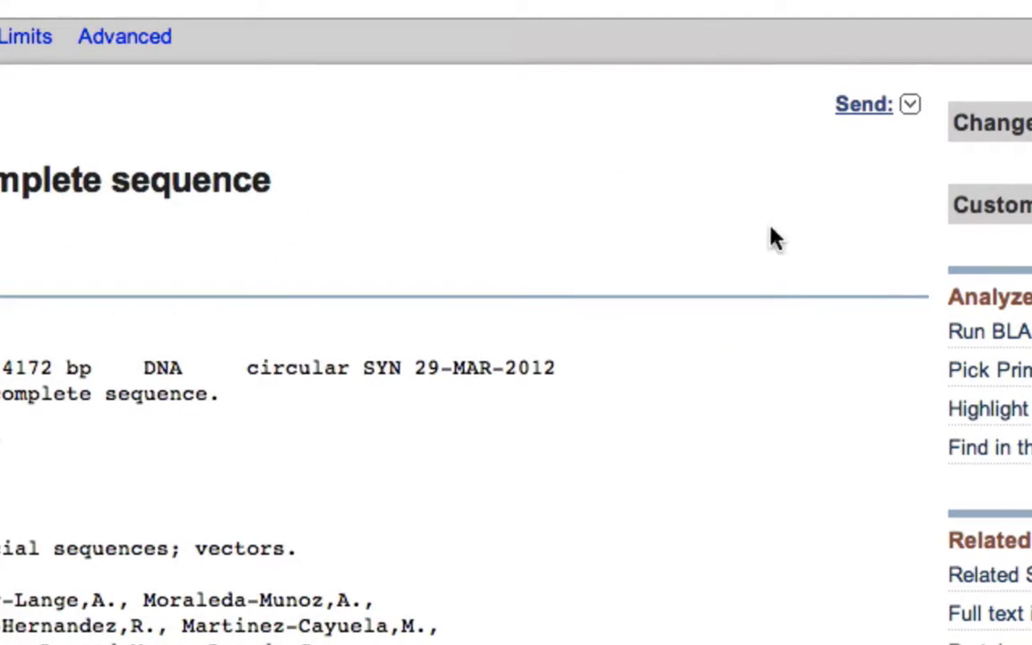
- Send the pNG10A record to a file in GenBank format, downloading sequence.gb
click(910, 109)
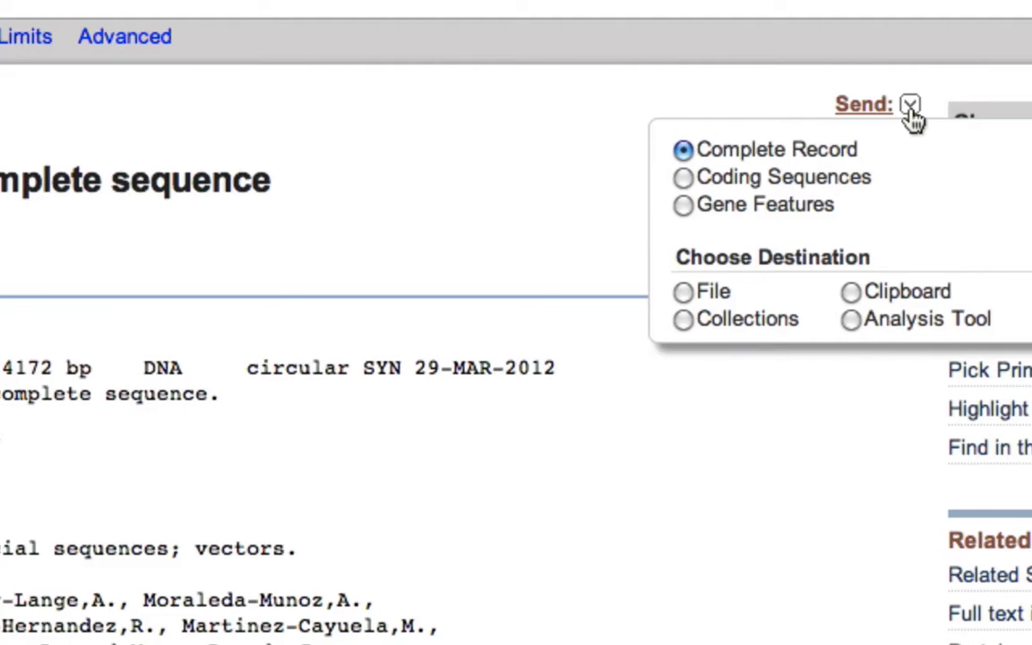
click(683, 294)
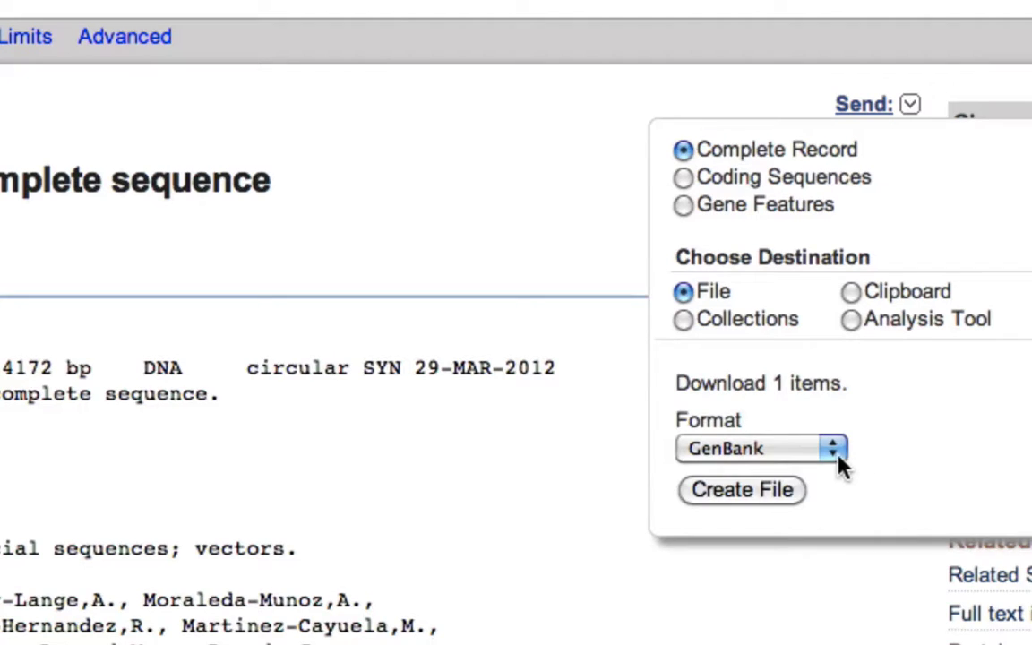
click(833, 450)
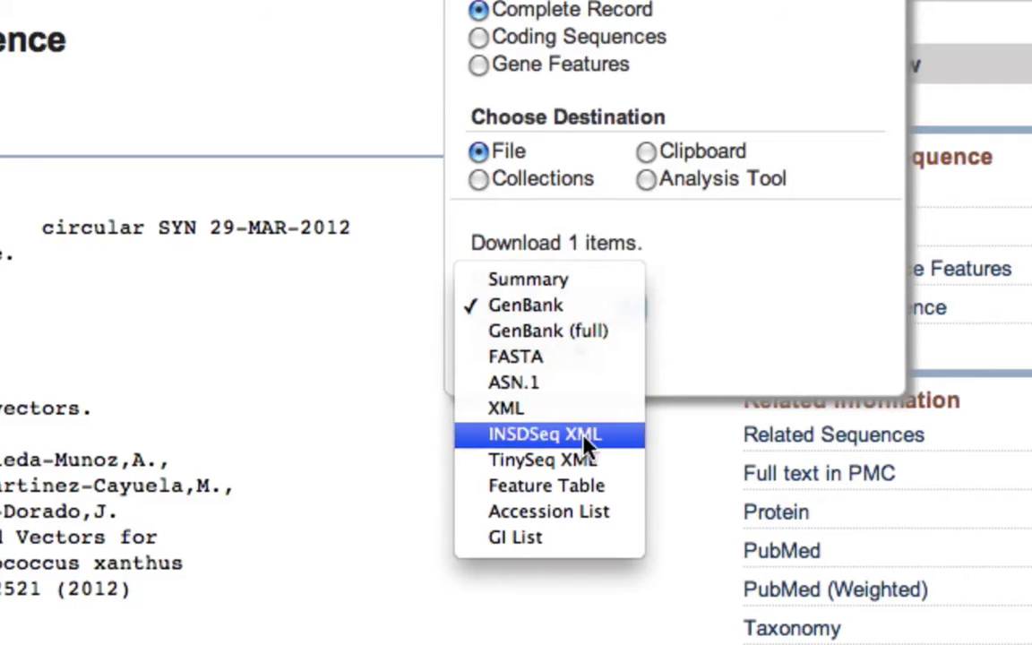
click(690, 374)
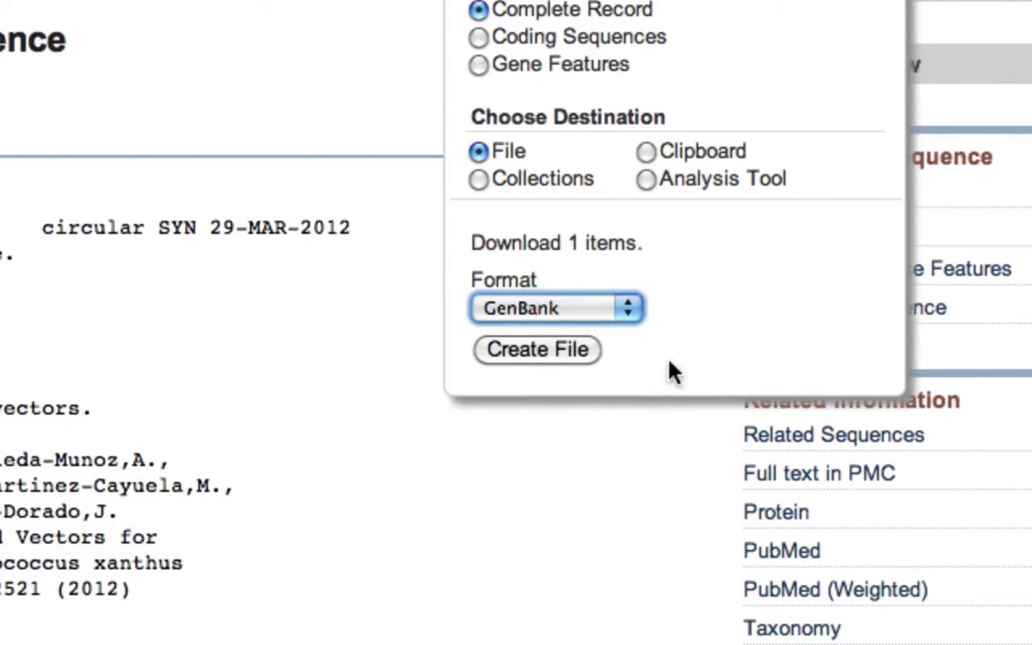
click(557, 359)
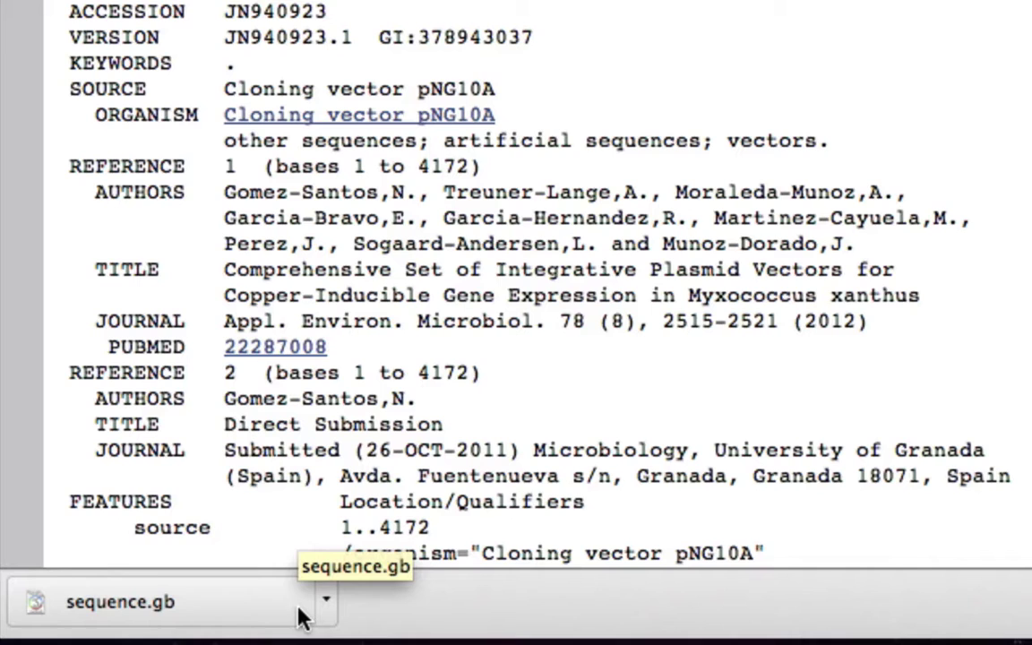
- Open sequence.gb in Serial Cloner, minimize Chrome and dismiss the import alert
click(215, 616)
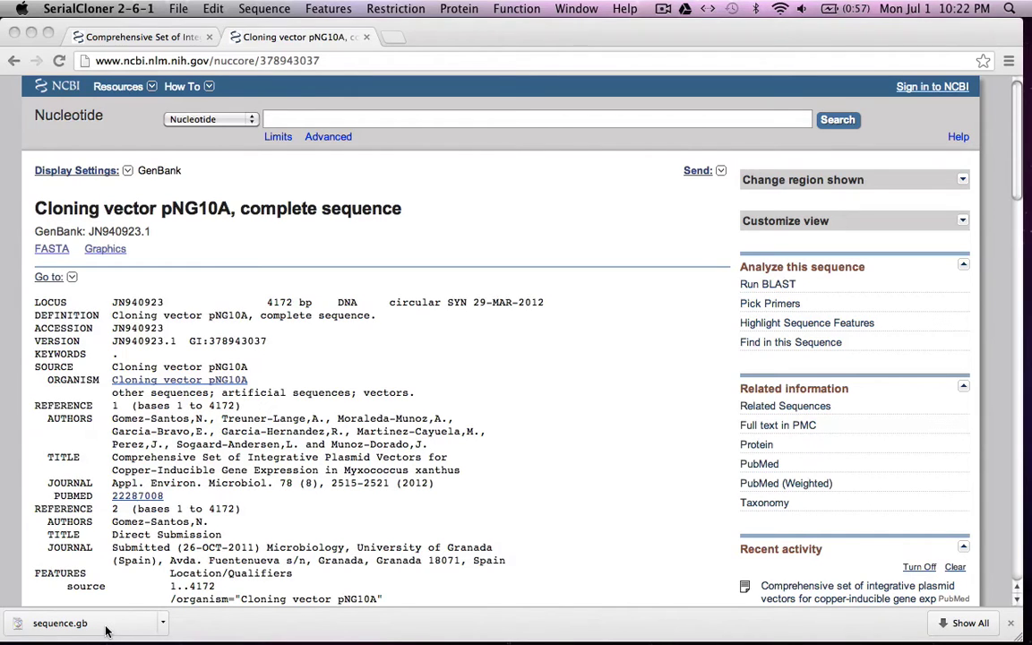
click(31, 33)
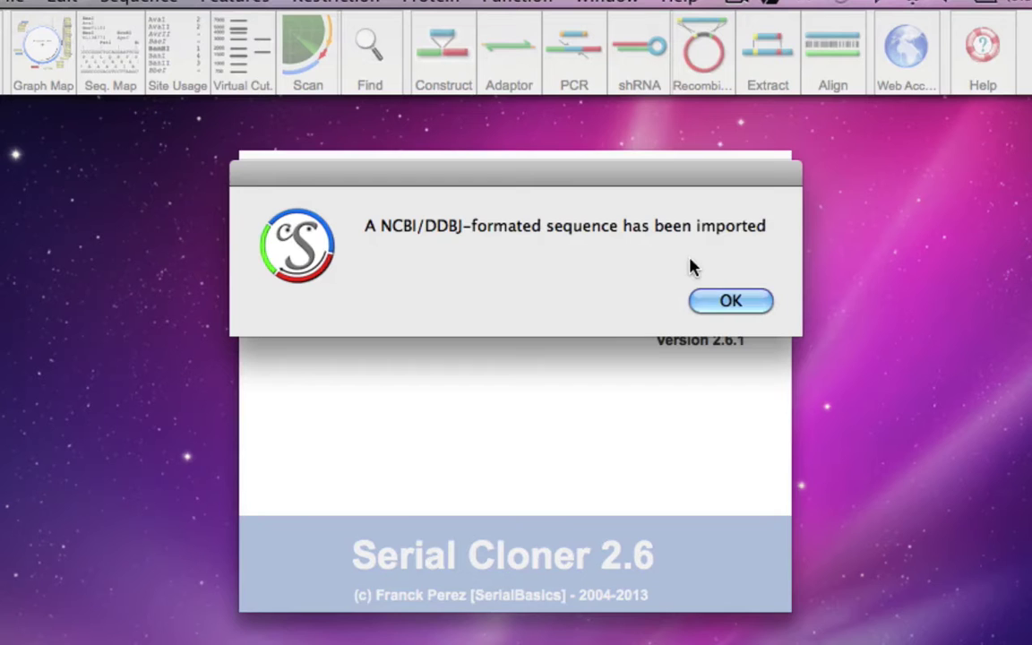
click(722, 301)
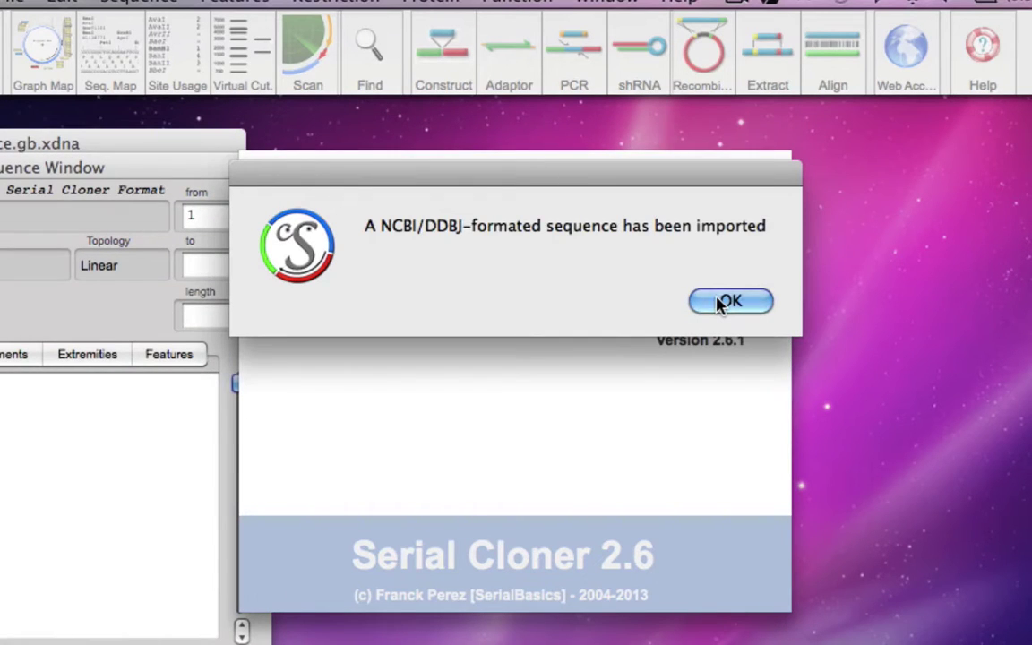
click(722, 303)
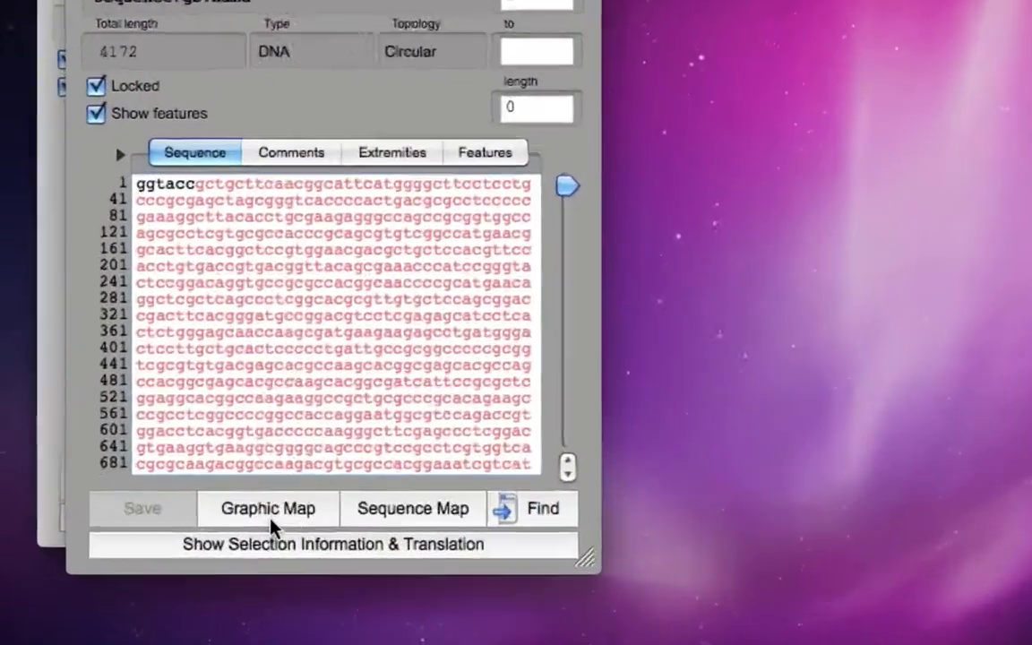
- Open the Graphic Map and place it, enlarged, beside the sequence window
click(158, 460)
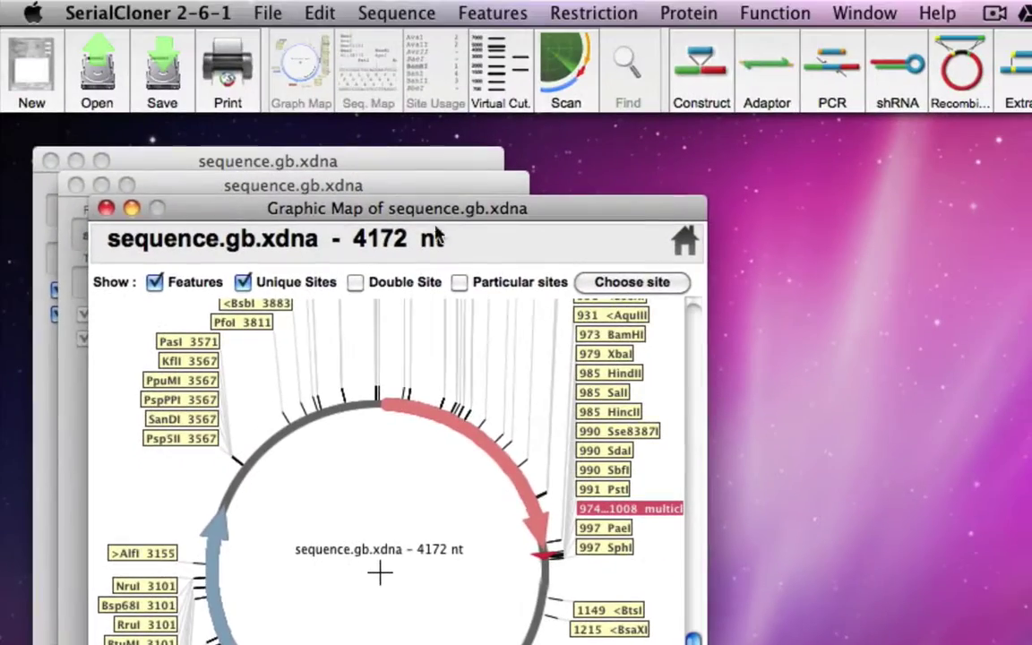
drag(445, 221, 960, 167)
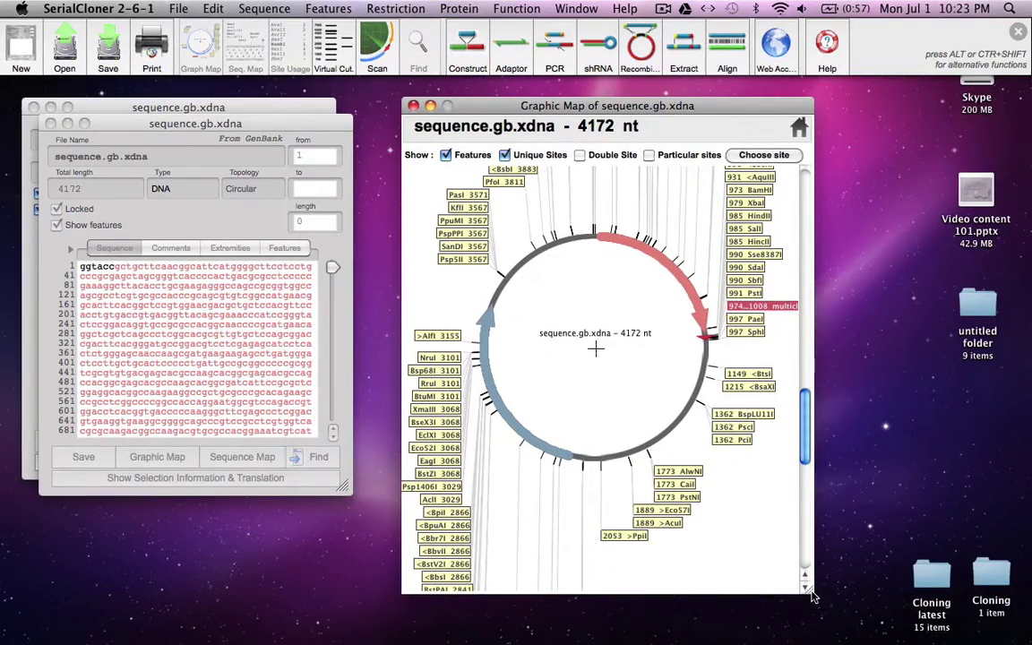
drag(812, 595, 954, 621)
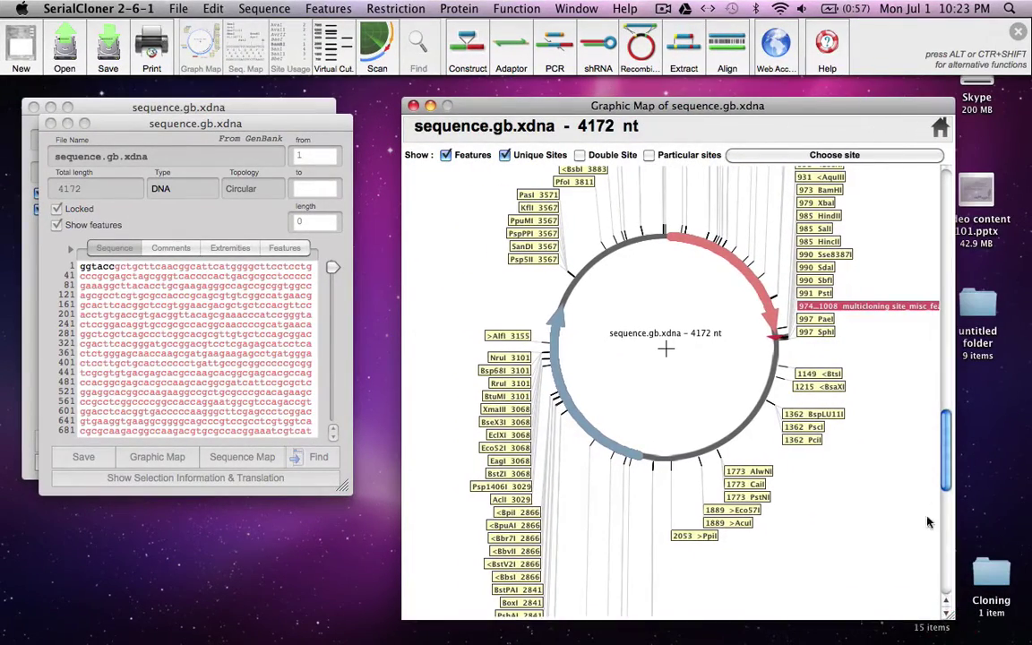
drag(948, 466, 947, 409)
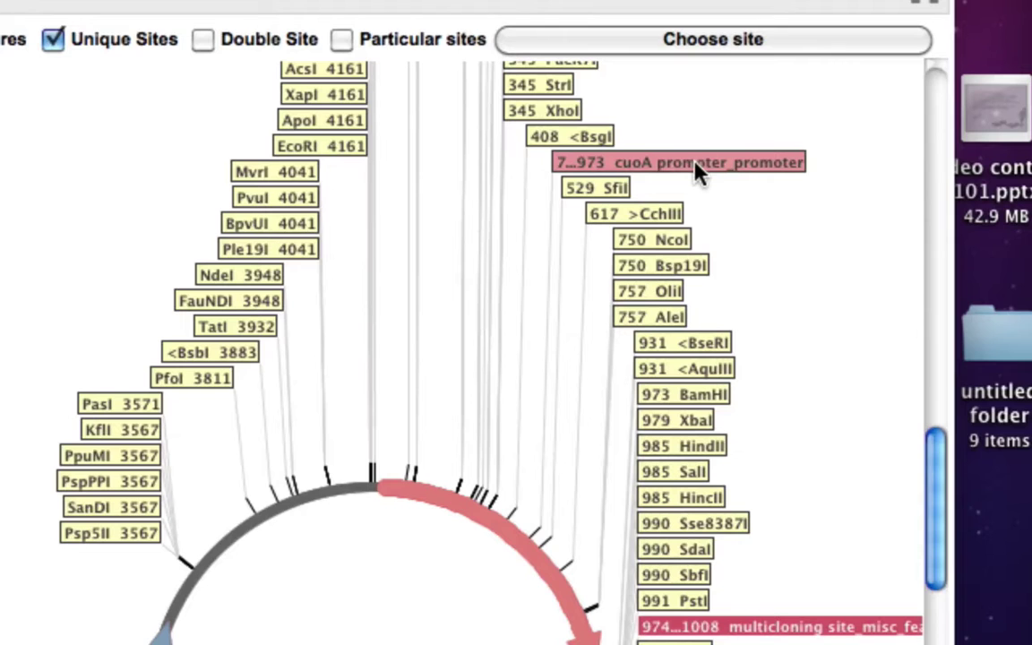
- Select the cuoA promoter and then the multicloning site (974–1008) features on the map
click(699, 172)
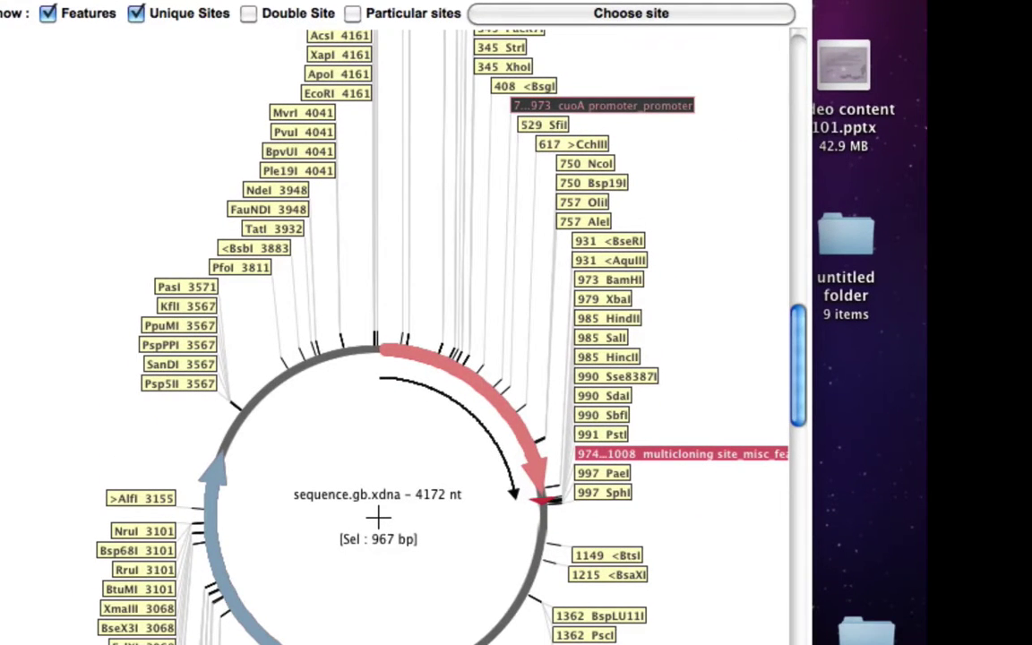
drag(806, 640, 882, 641)
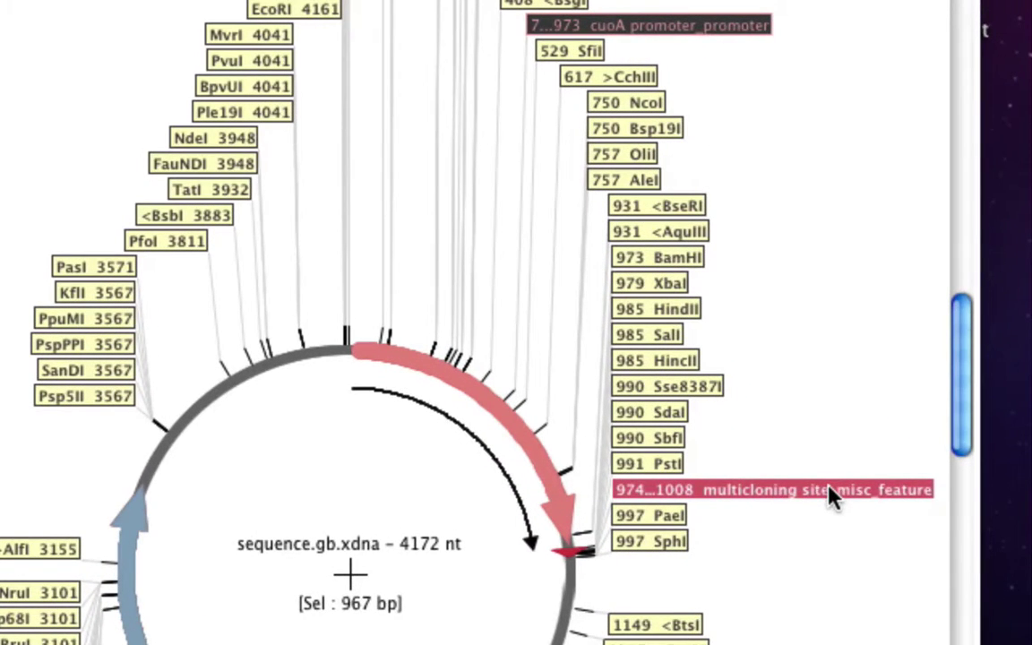
click(830, 492)
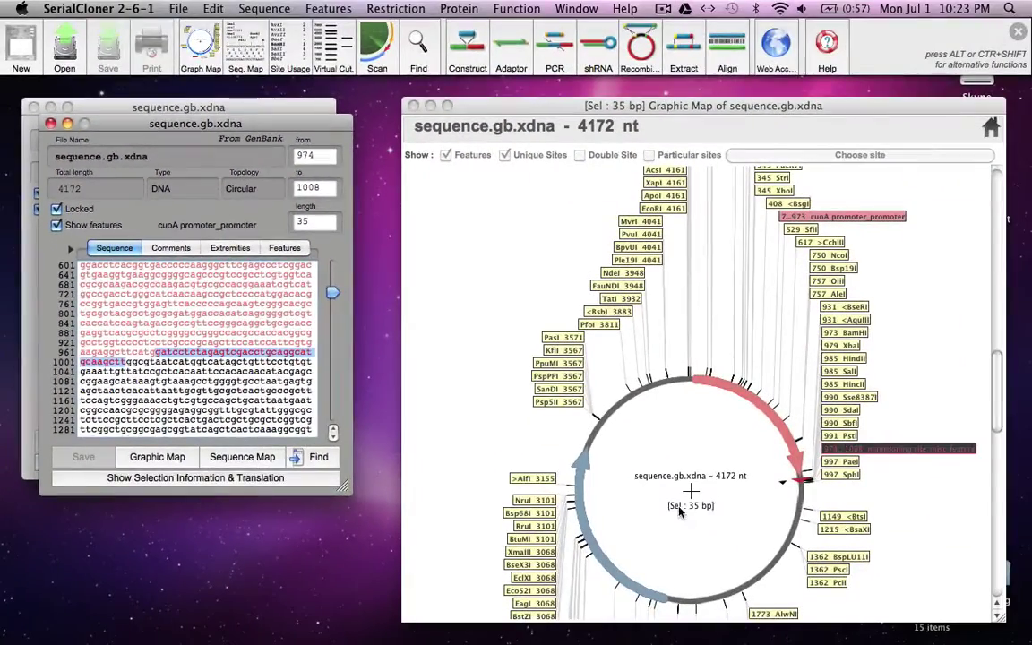
- Select the tetR gene feature on the map, then clear the sequence highlight
click(754, 521)
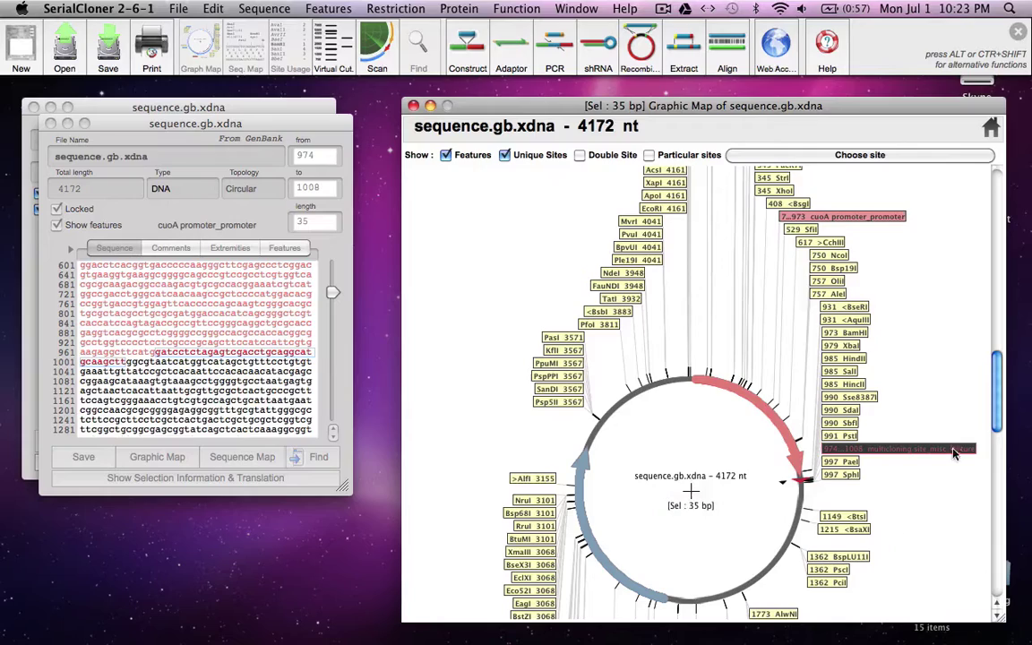
drag(997, 401, 1018, 517)
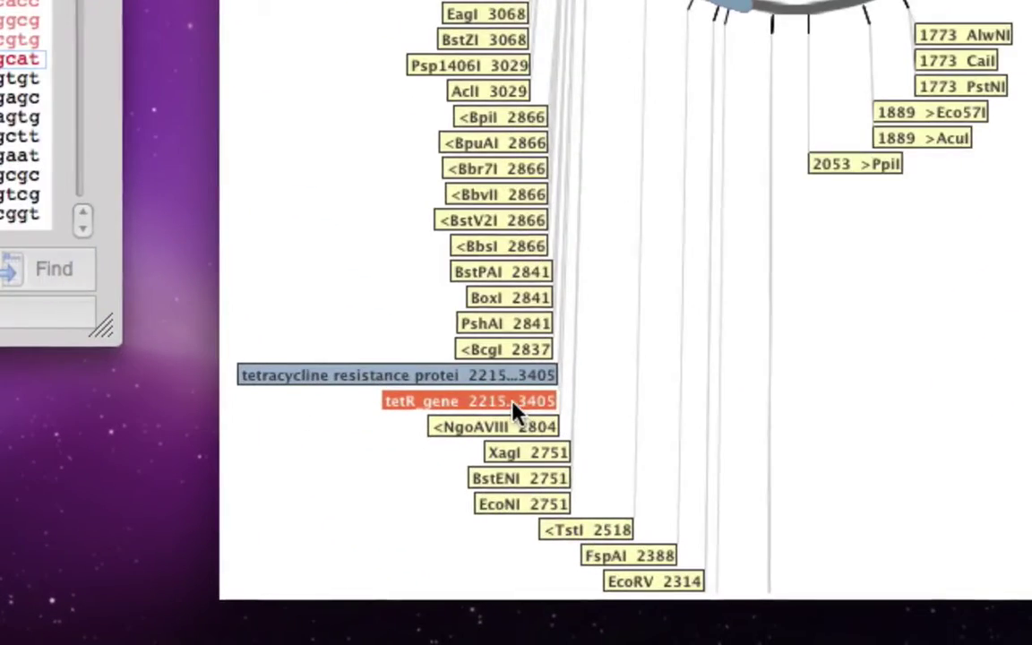
click(515, 410)
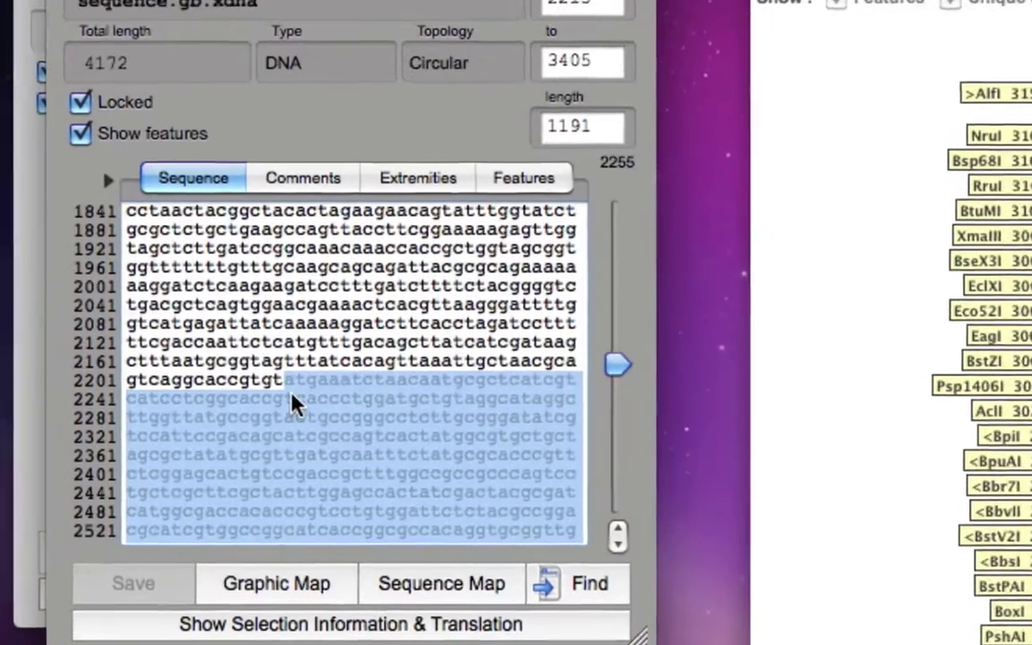
click(296, 404)
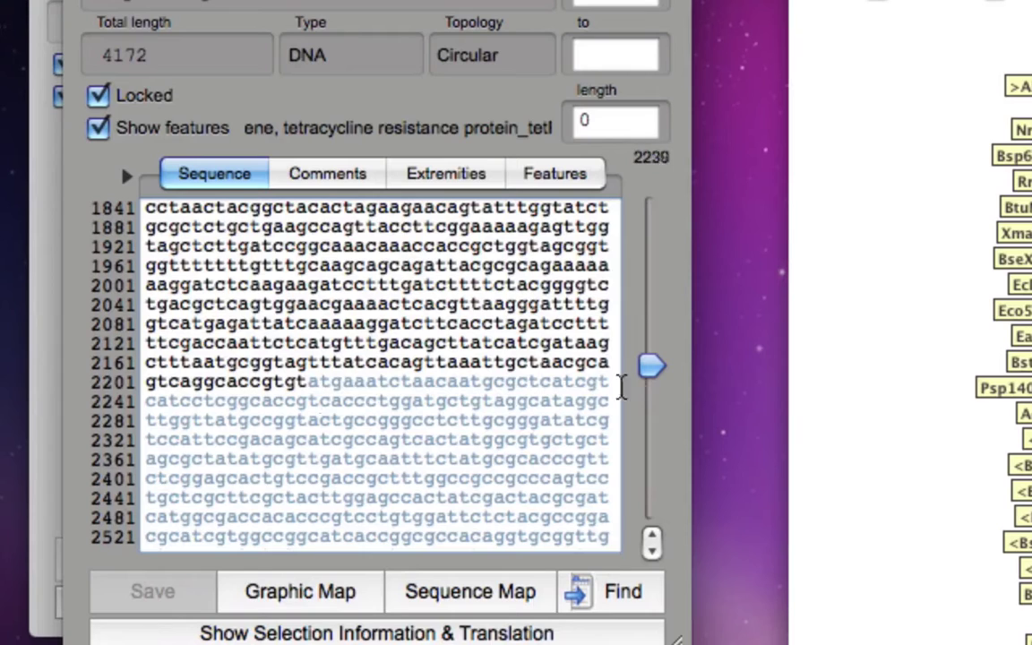
- Scroll the sequence to around 3401 and select the tga stop codon at 3403–3405
drag(658, 367, 646, 455)
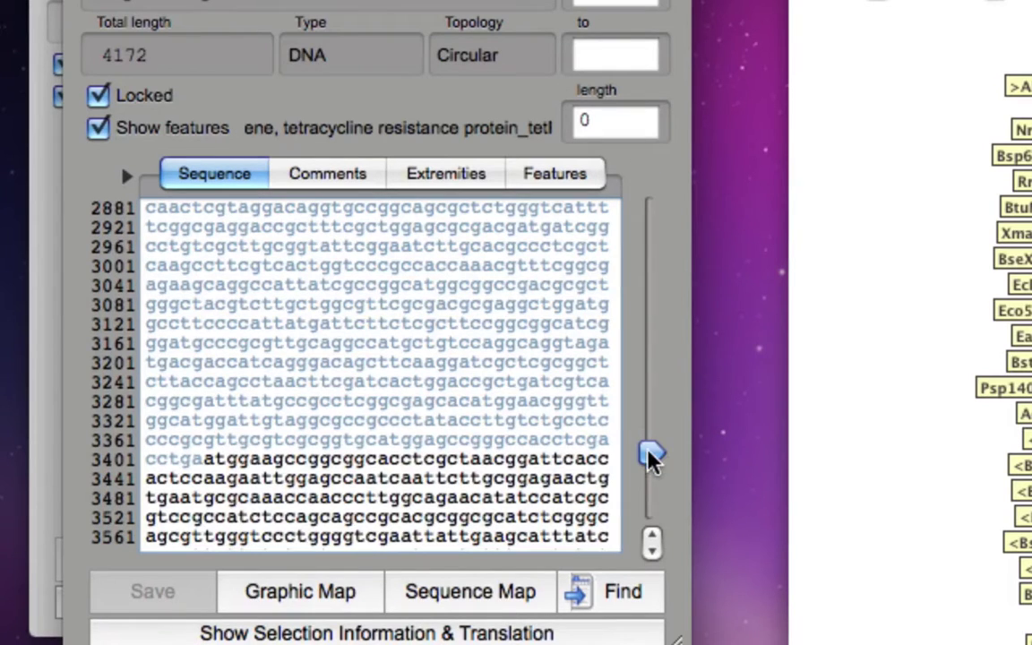
click(169, 459)
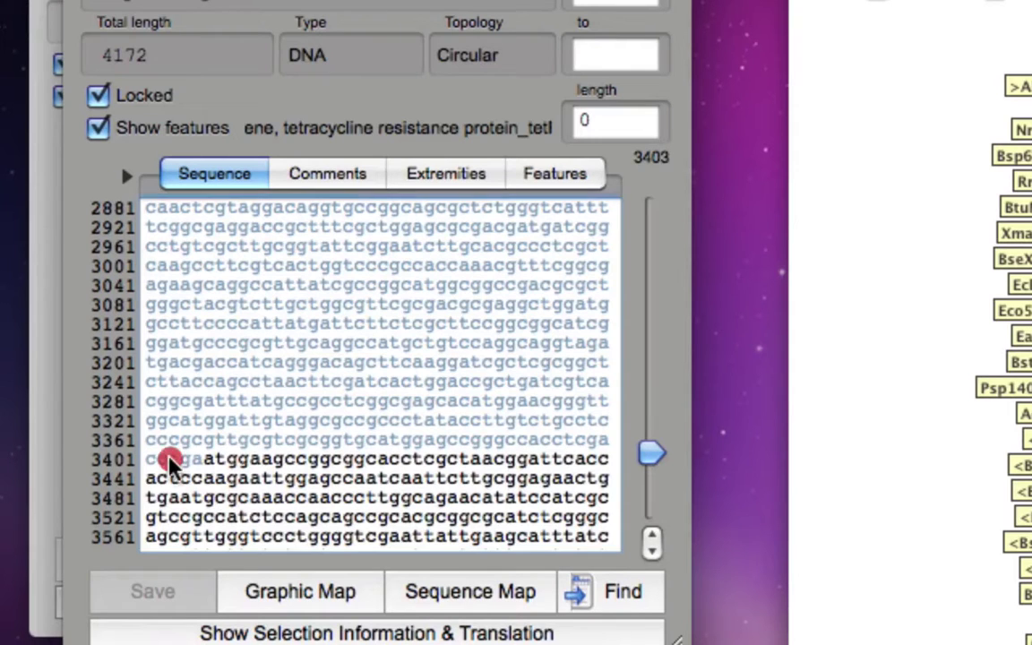
drag(169, 459, 202, 458)
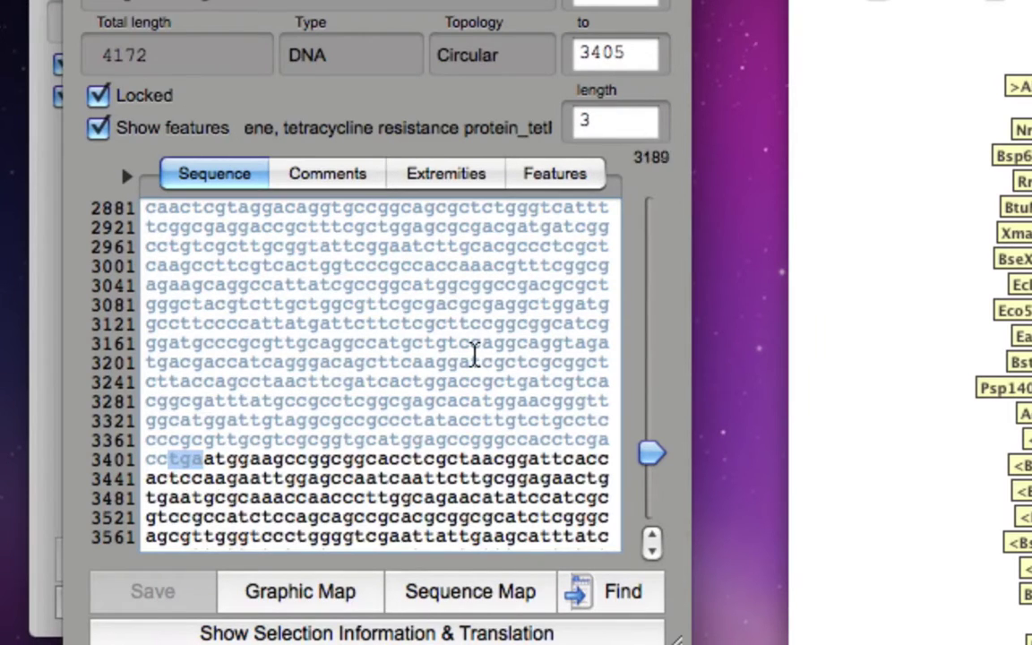
- Inspect the optimized for expression, cuoA promoter and tetR_gene (2215–3405) feature entries, then return to the sequence
click(541, 187)
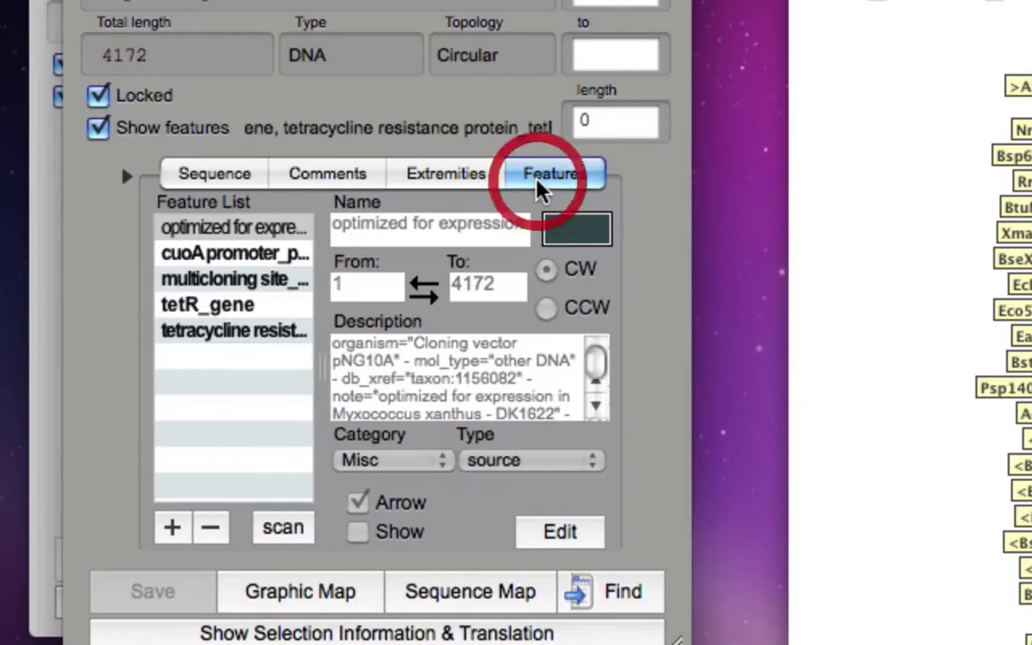
click(240, 230)
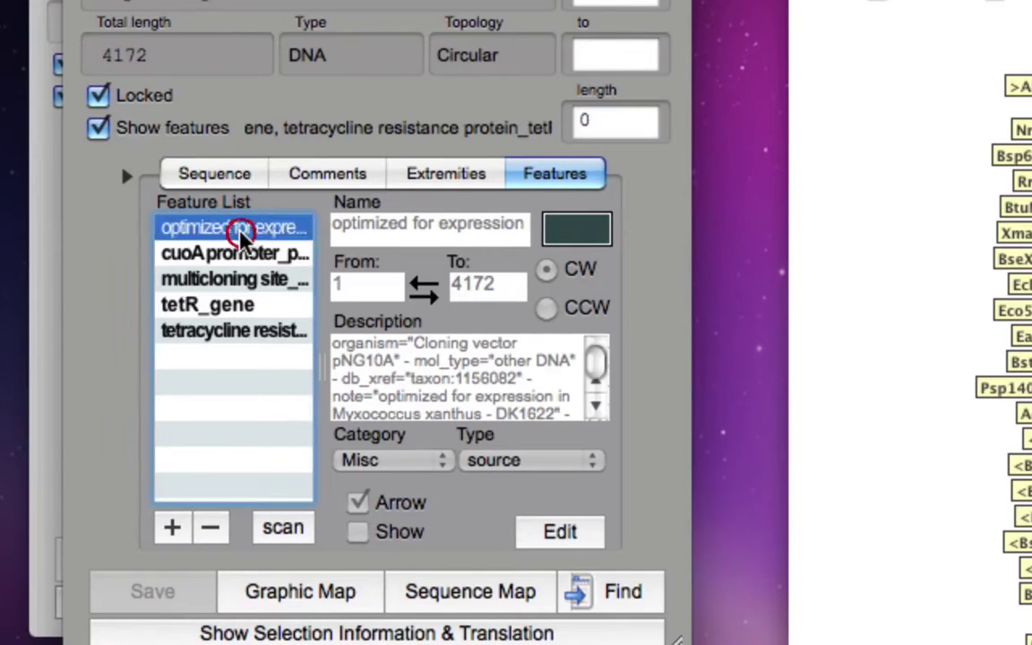
click(240, 256)
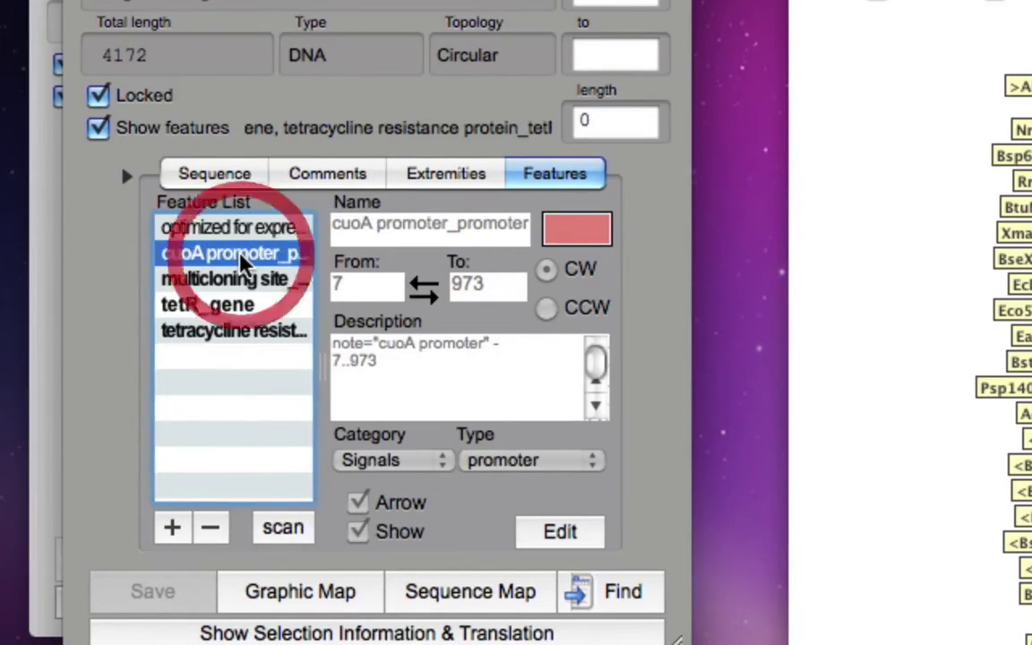
click(246, 306)
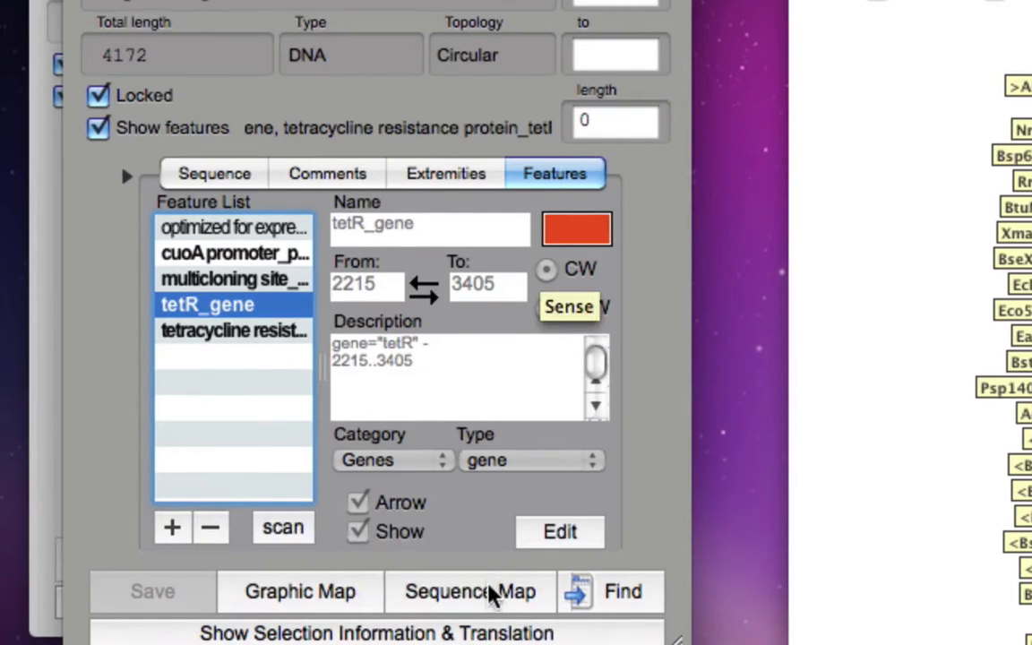
click(230, 170)
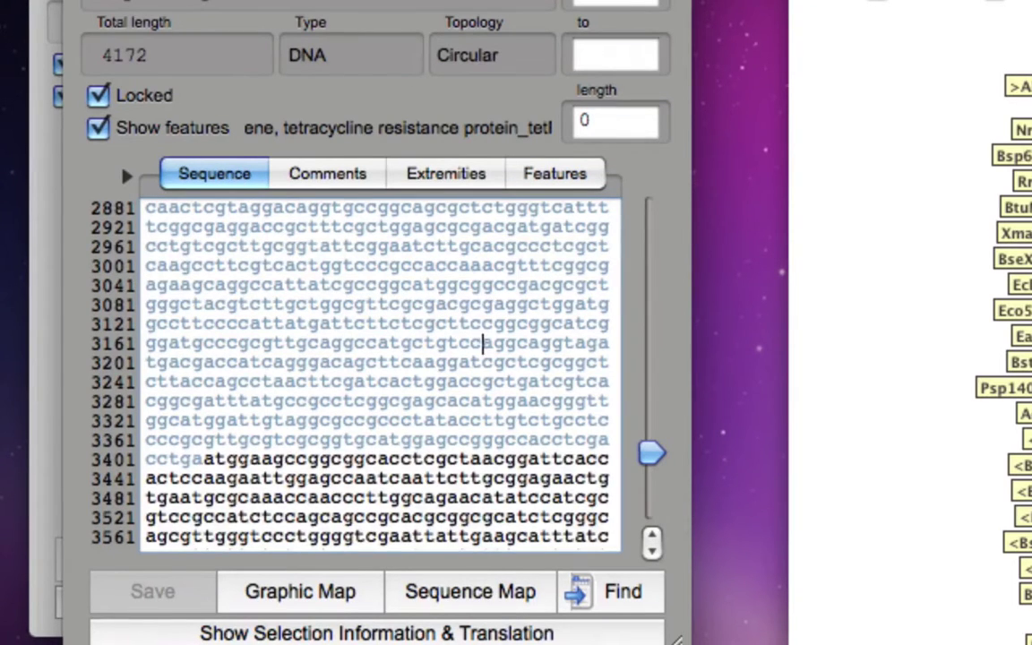
key(super+grave)
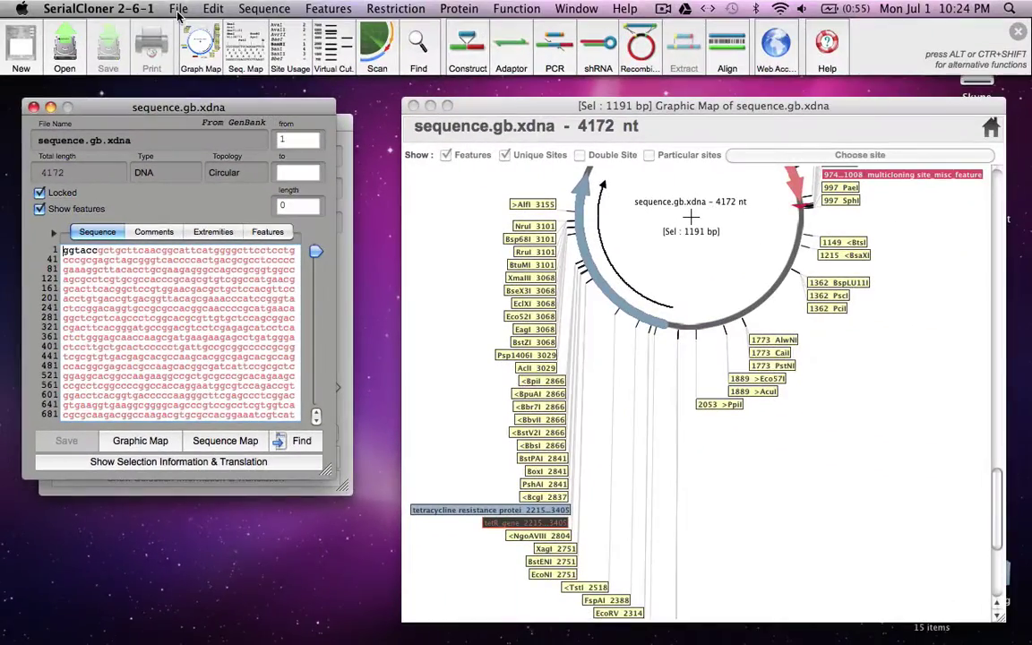
- Save the sequence to the Desktop as pNG10A.xdna using Save As
click(170, 9)
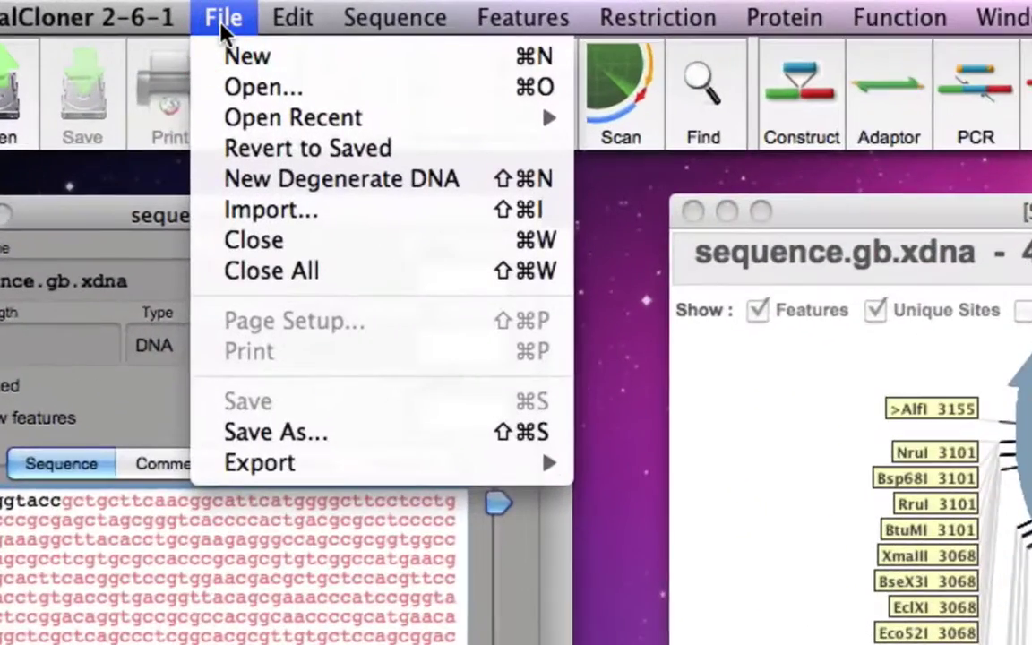
click(302, 433)
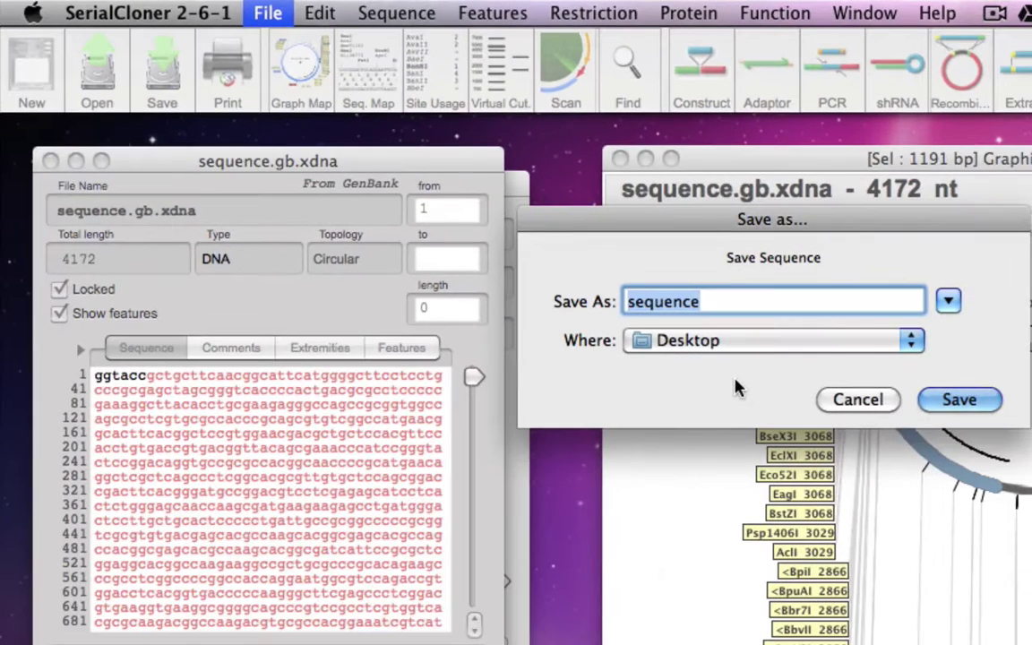
text(p)
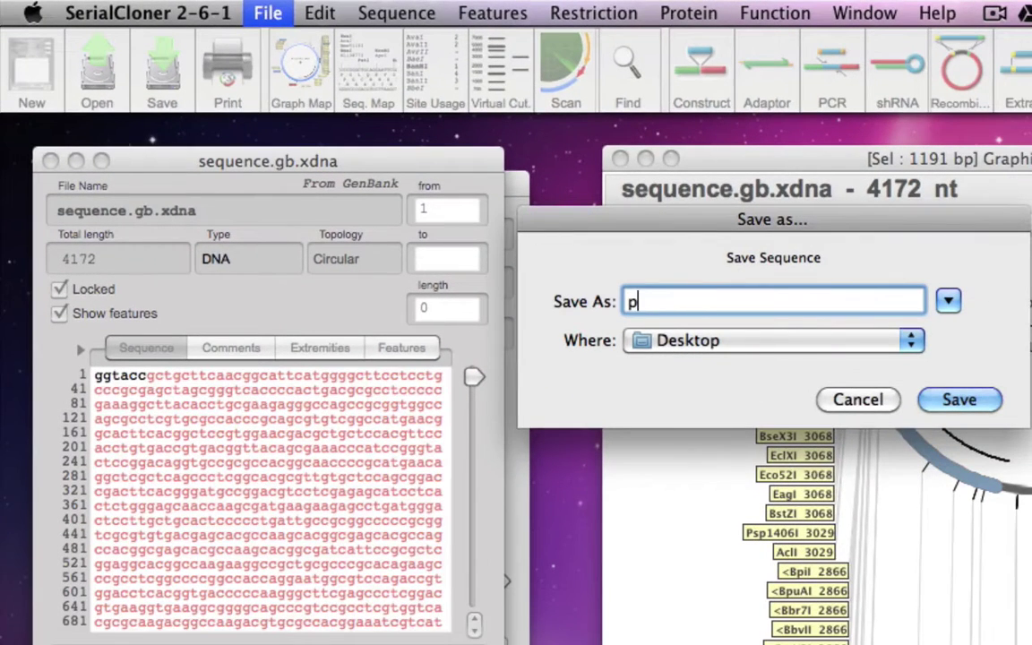
text(NC10A)
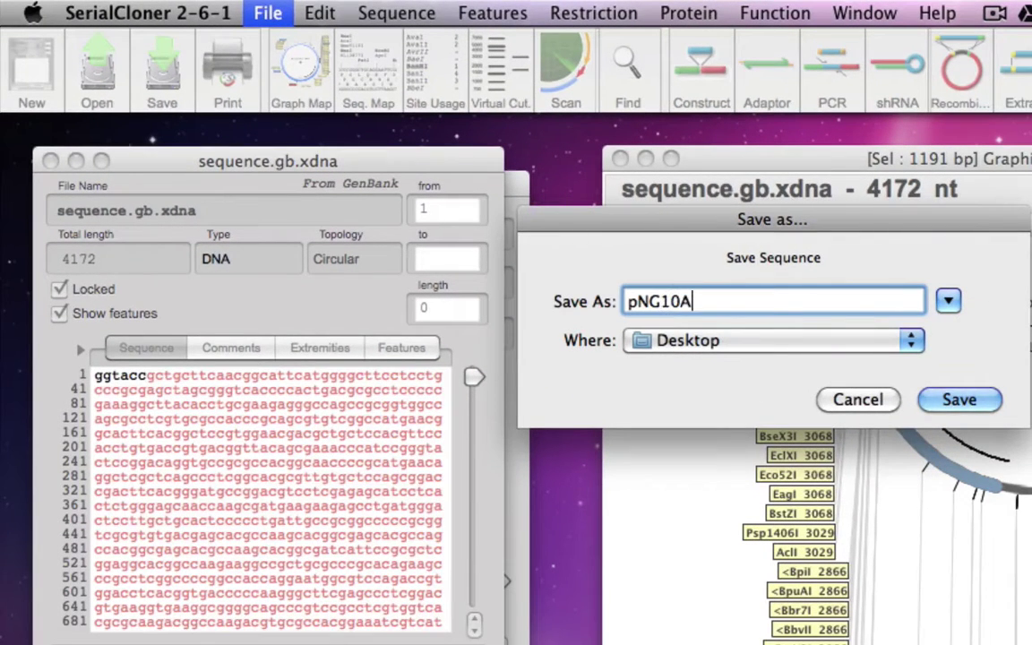
click(958, 399)
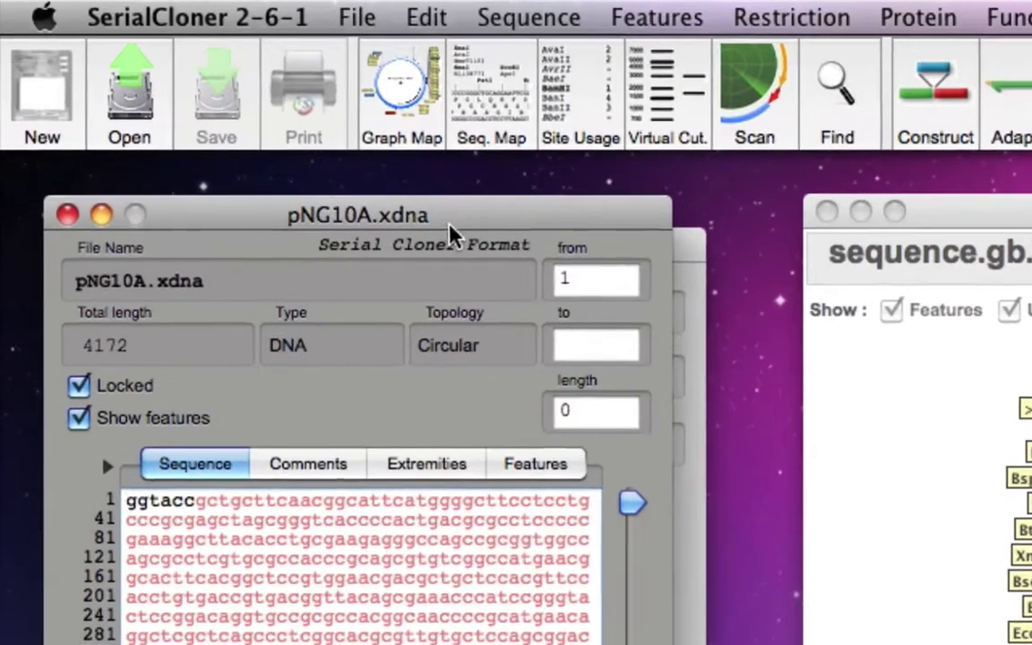
- Export pNG10A as a GenBank file named pNG10A to the Desktop
click(357, 16)
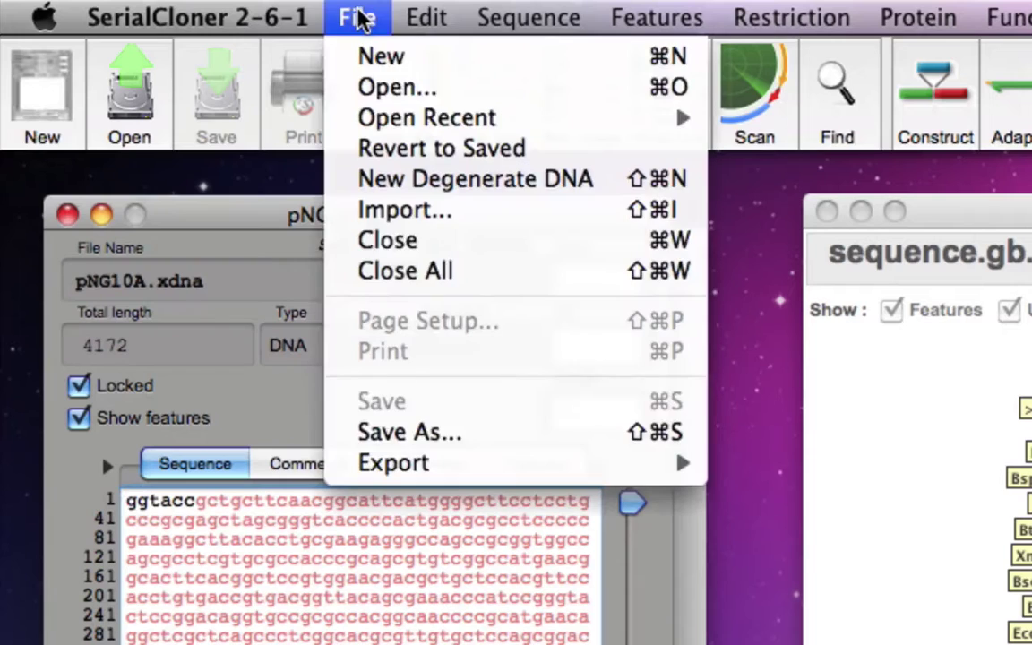
mouse_move(439, 464)
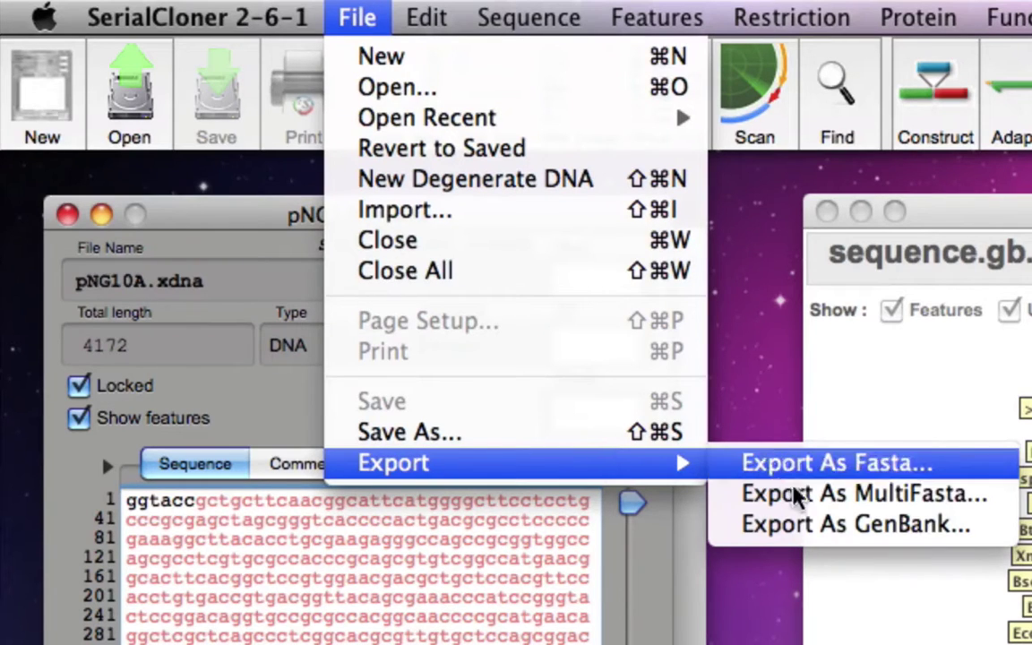
click(809, 538)
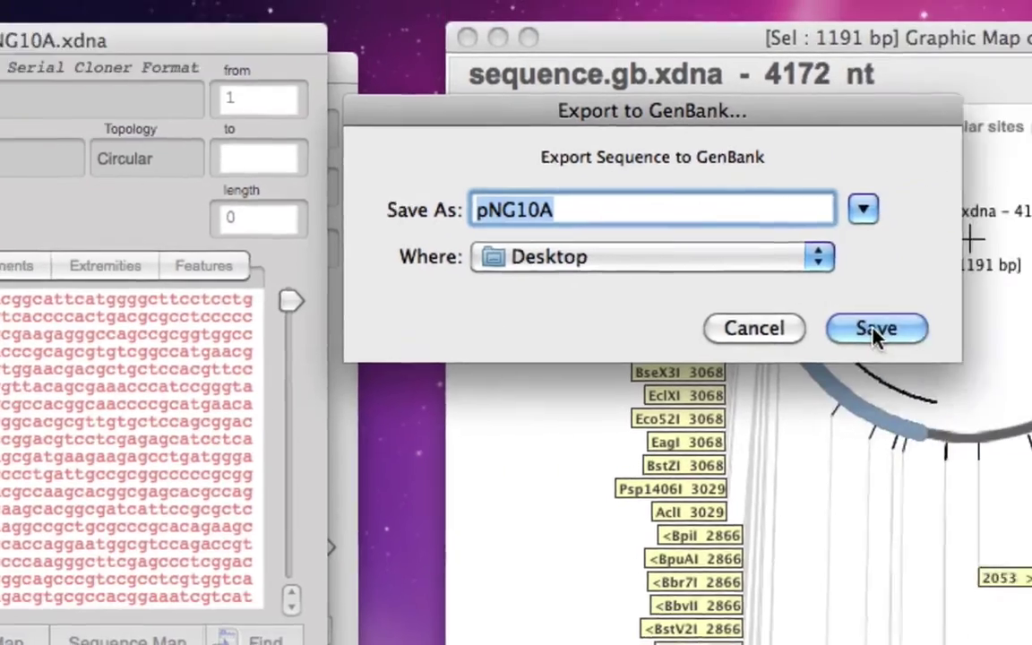
click(871, 327)
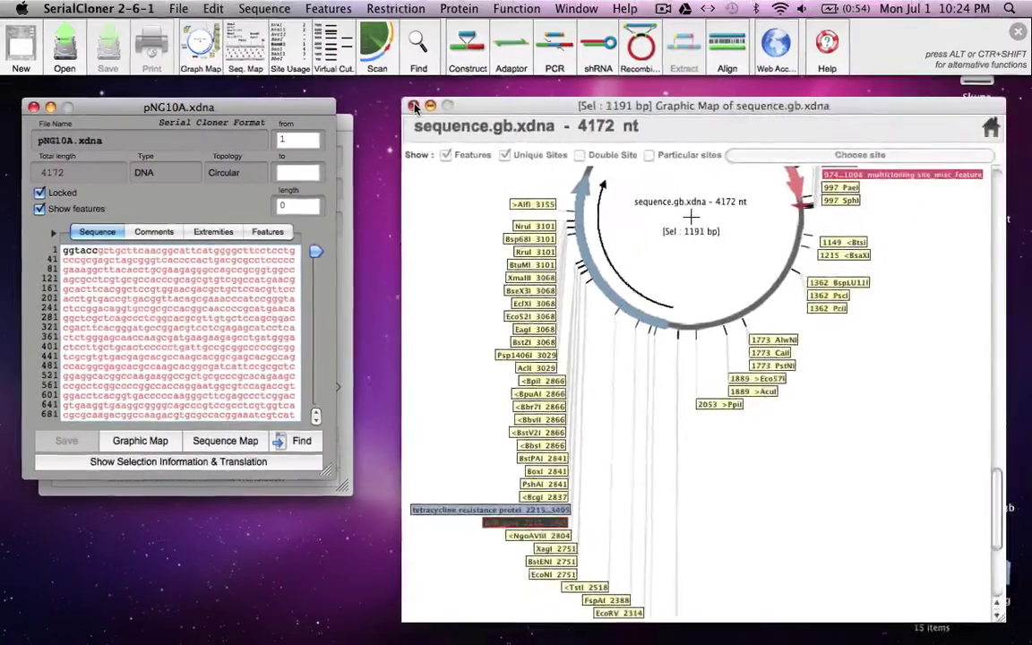
- Close the Graphic Map and check the pNG10A.gb and pNG10A files on the Desktop
click(447, 42)
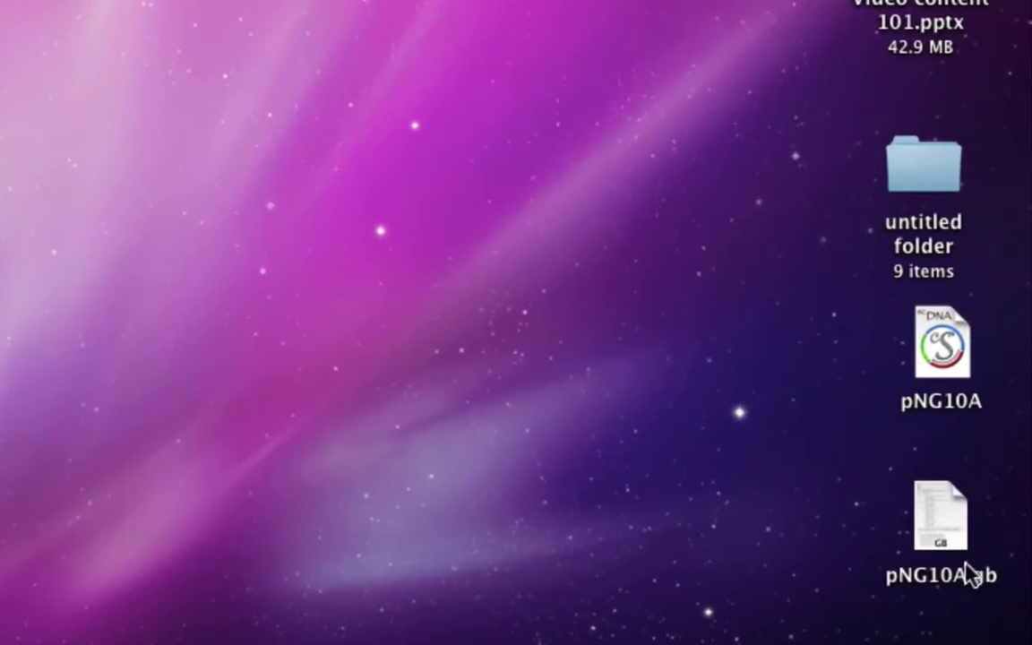
click(947, 582)
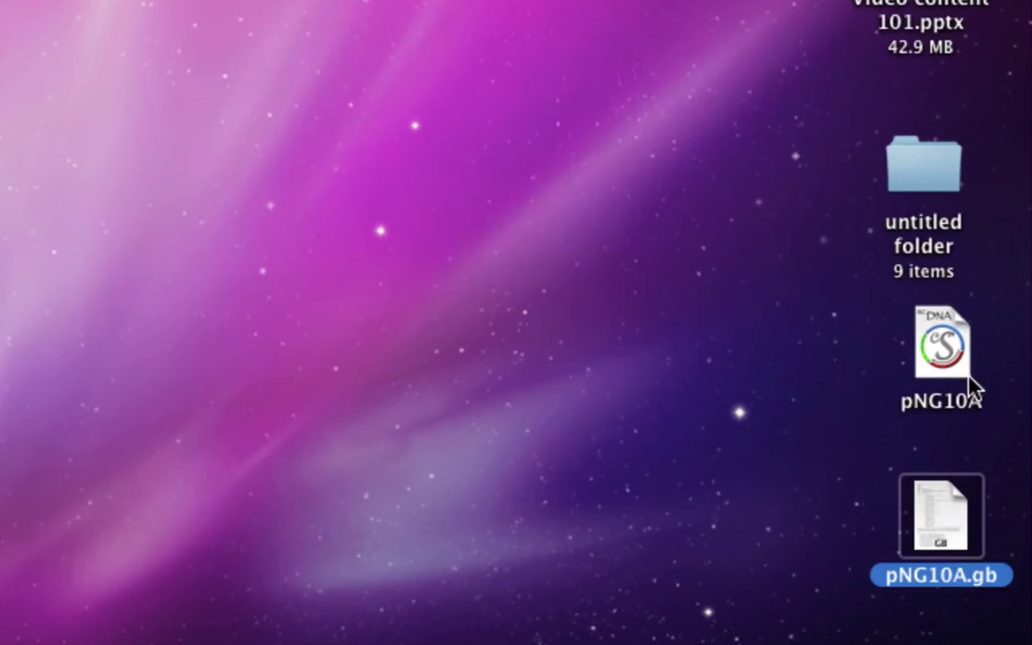
click(965, 405)
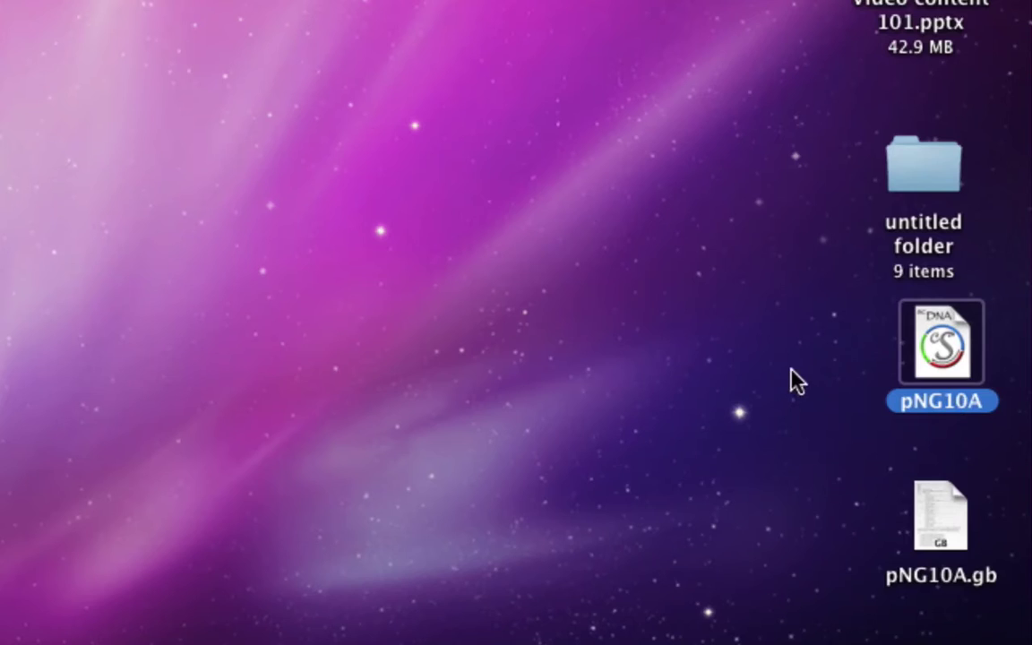